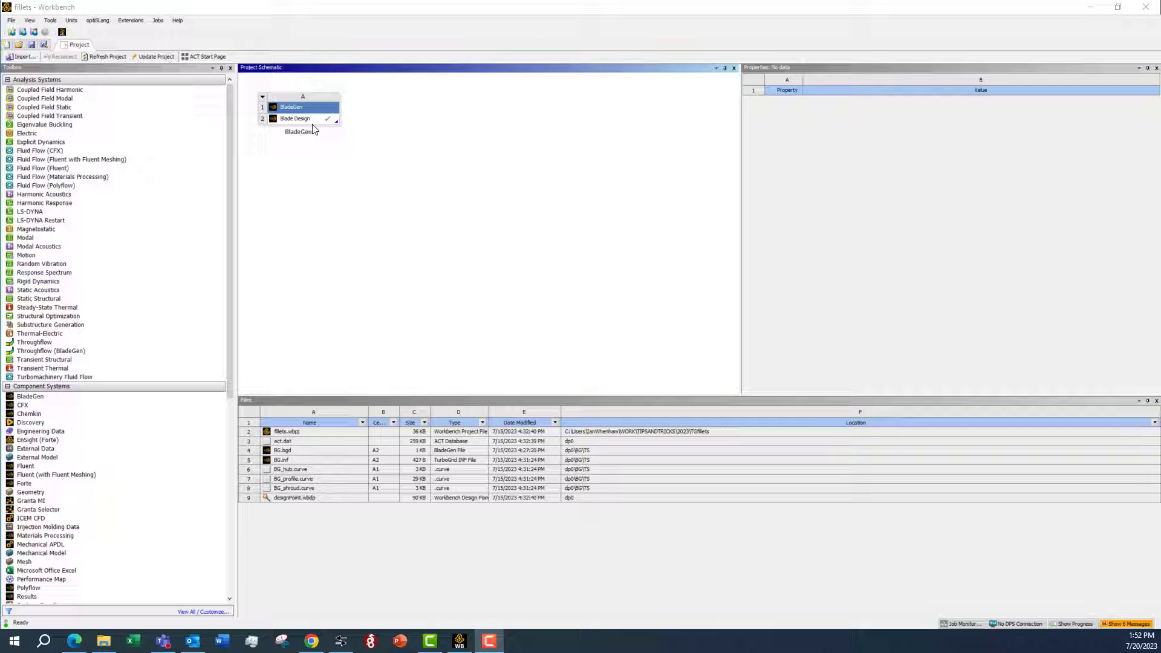
Open the Blade Design component in BladeGen and maximize the window.
click(297, 123)
double_click(297, 122)
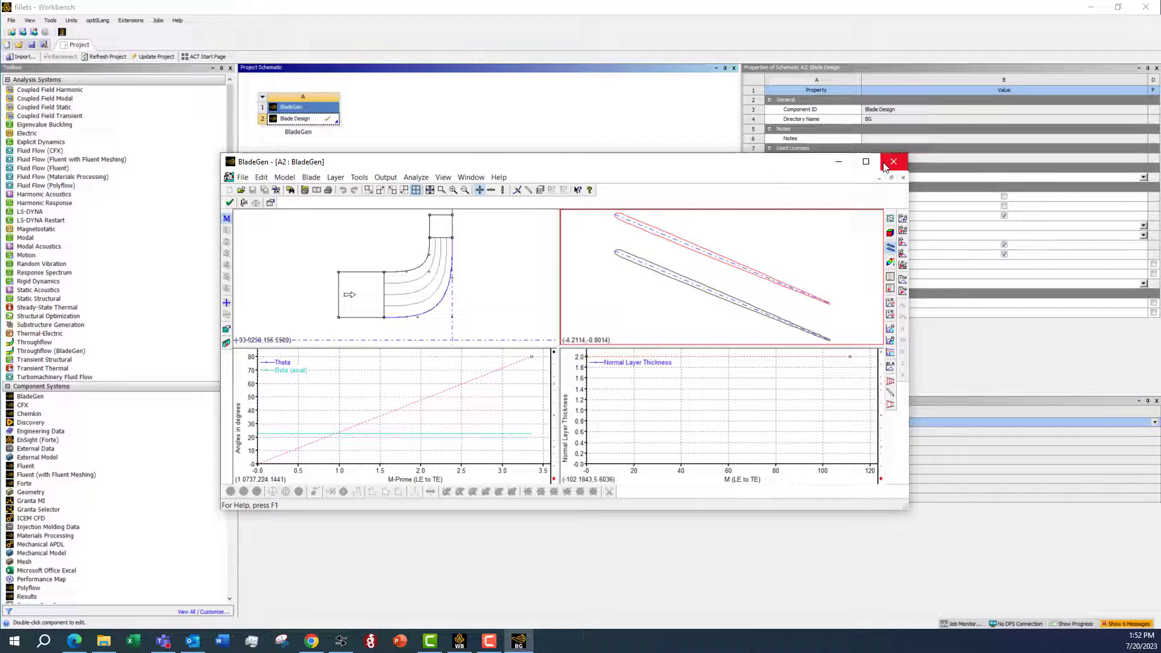
click(862, 162)
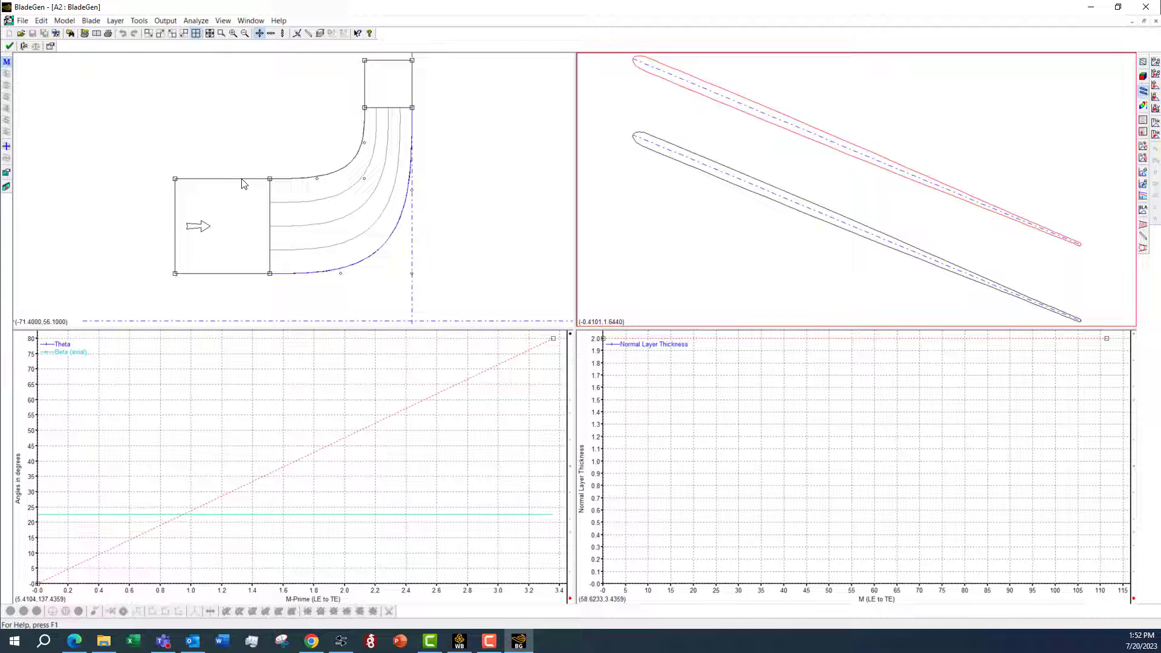
Review the blade's LE/TE Cut-Off and LE/TE Ellipse properties, then cancel without changes.
click(91, 20)
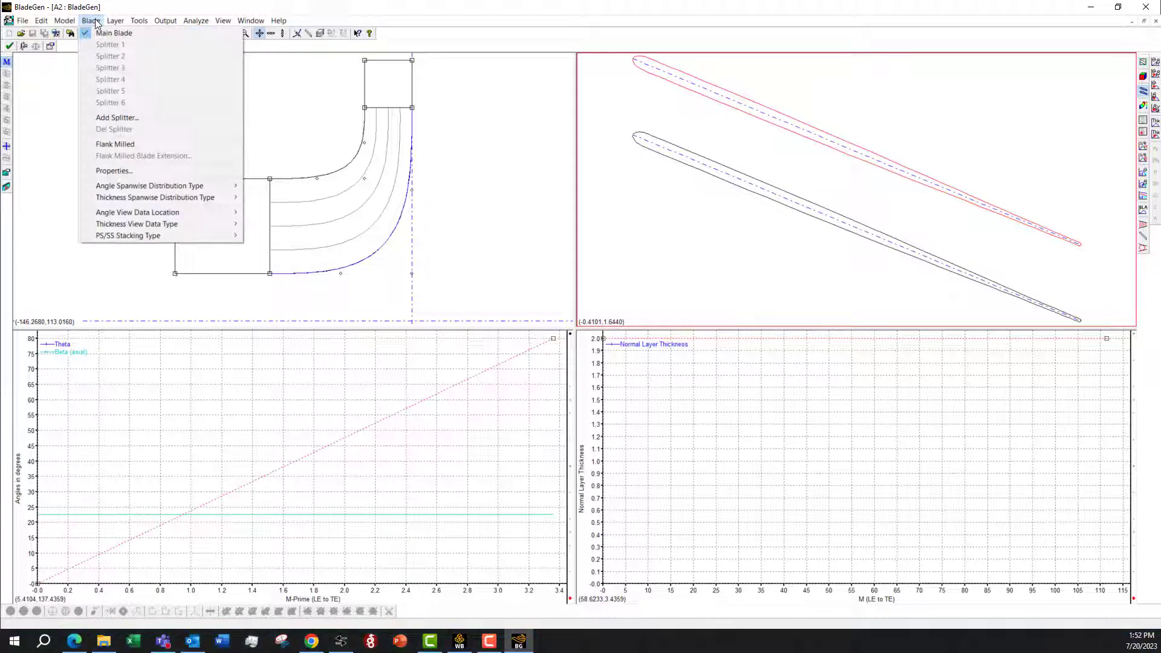
click(109, 171)
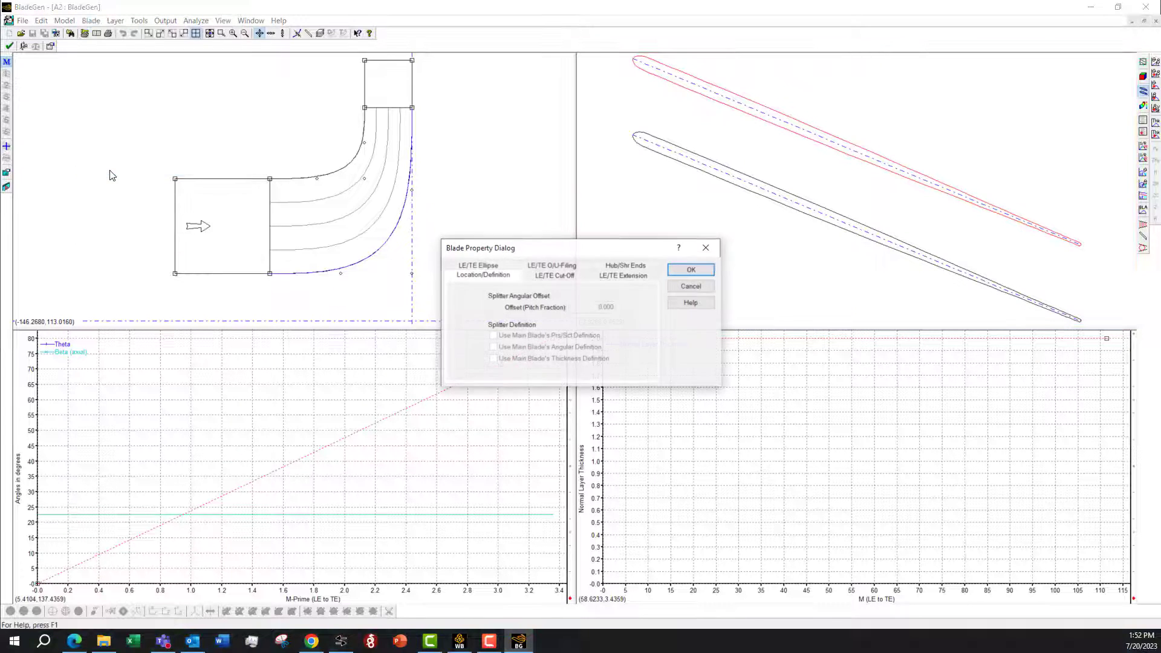
click(555, 276)
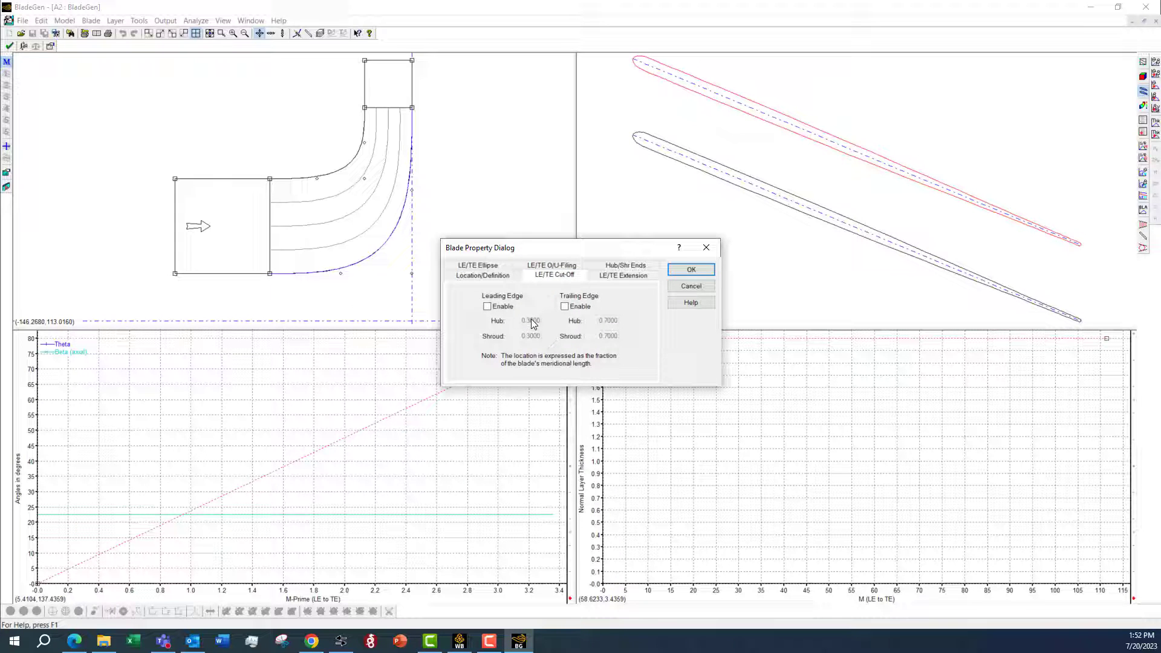
click(490, 266)
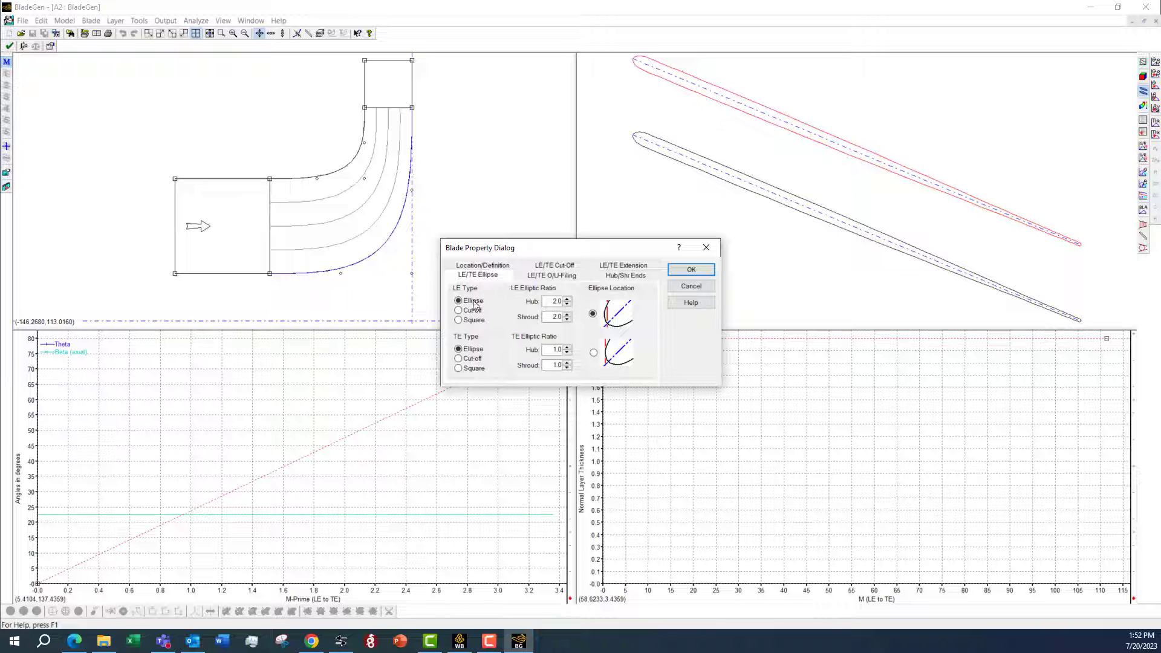
click(693, 287)
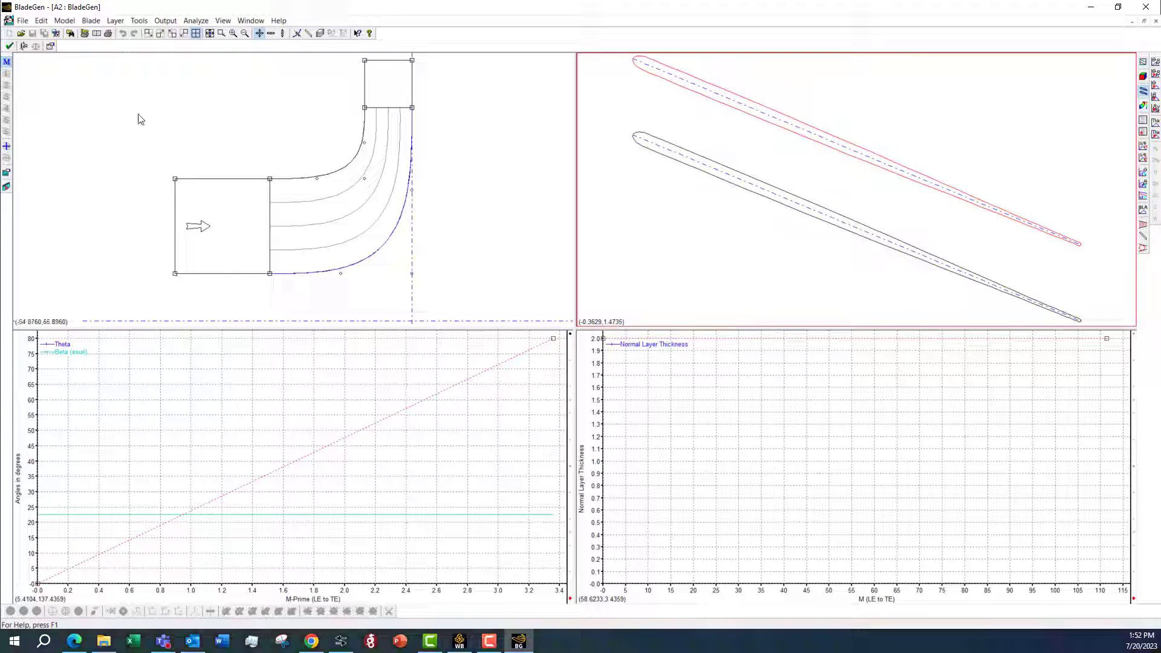
click(63, 21)
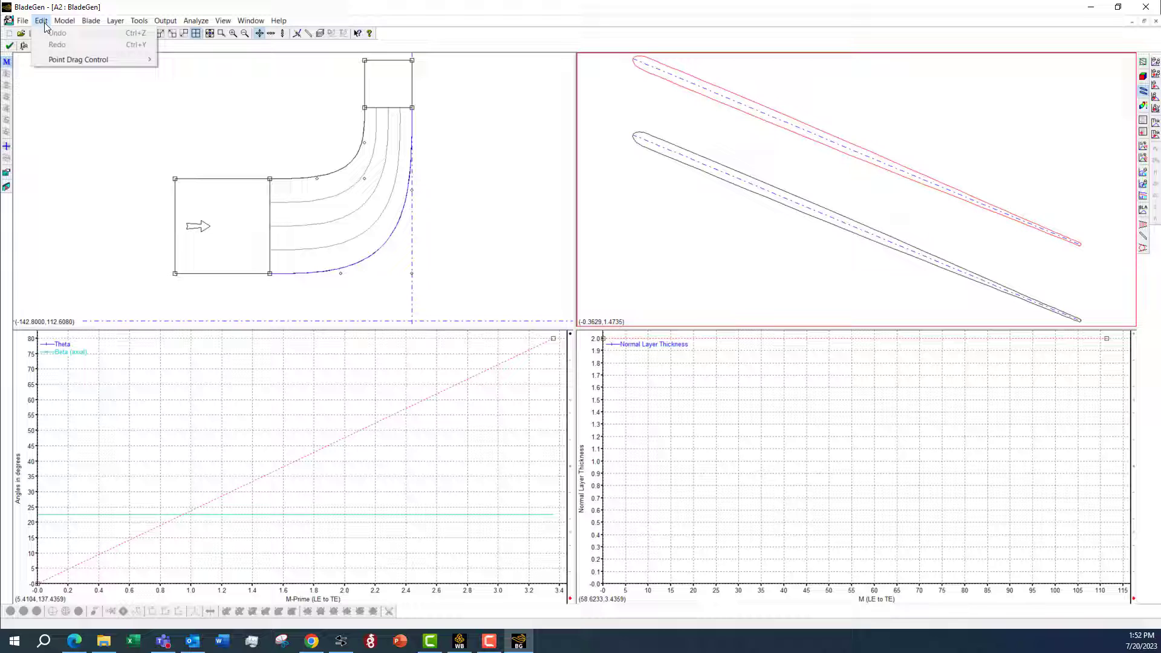
mouse_move(91, 27)
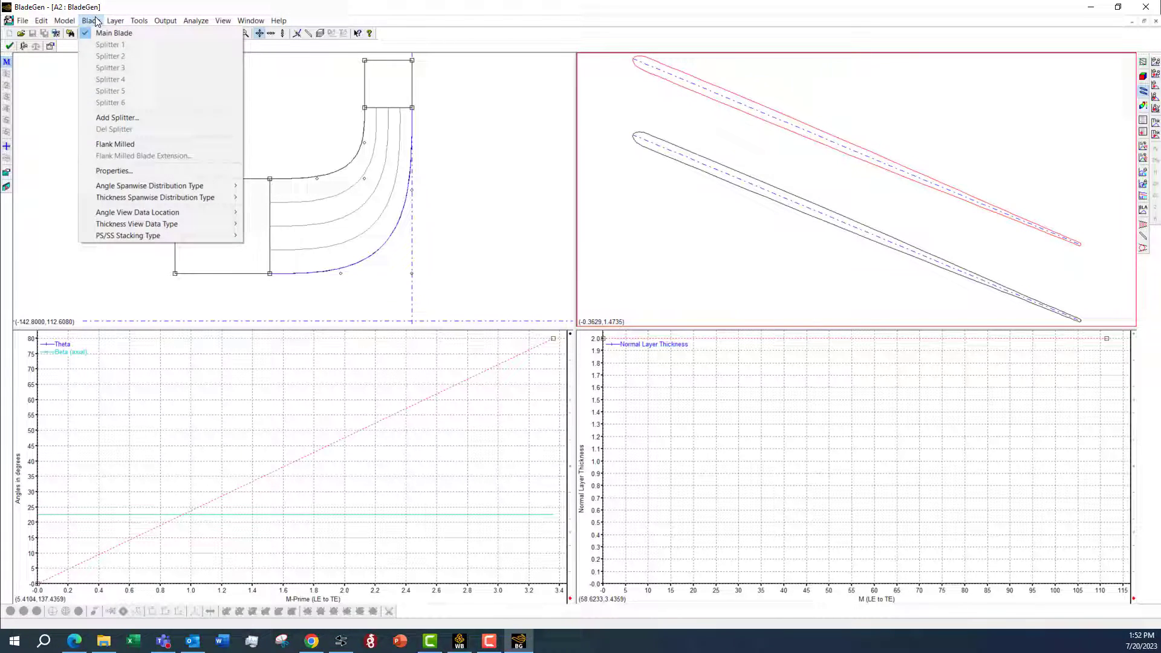
click(110, 173)
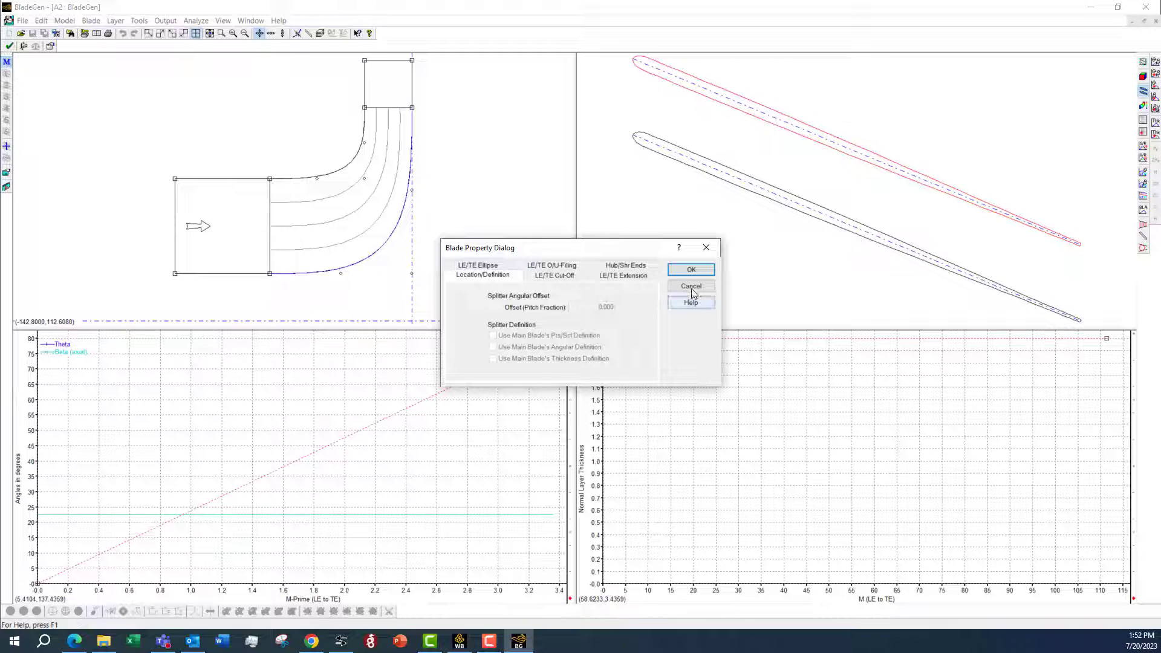
click(690, 286)
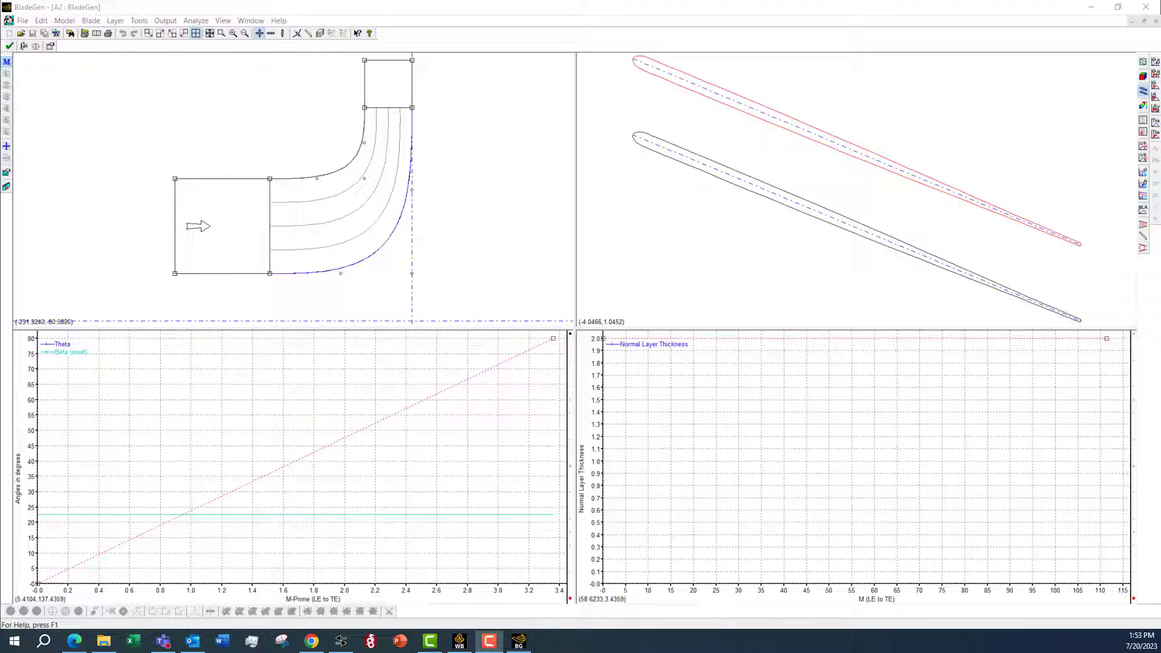
click(64, 21)
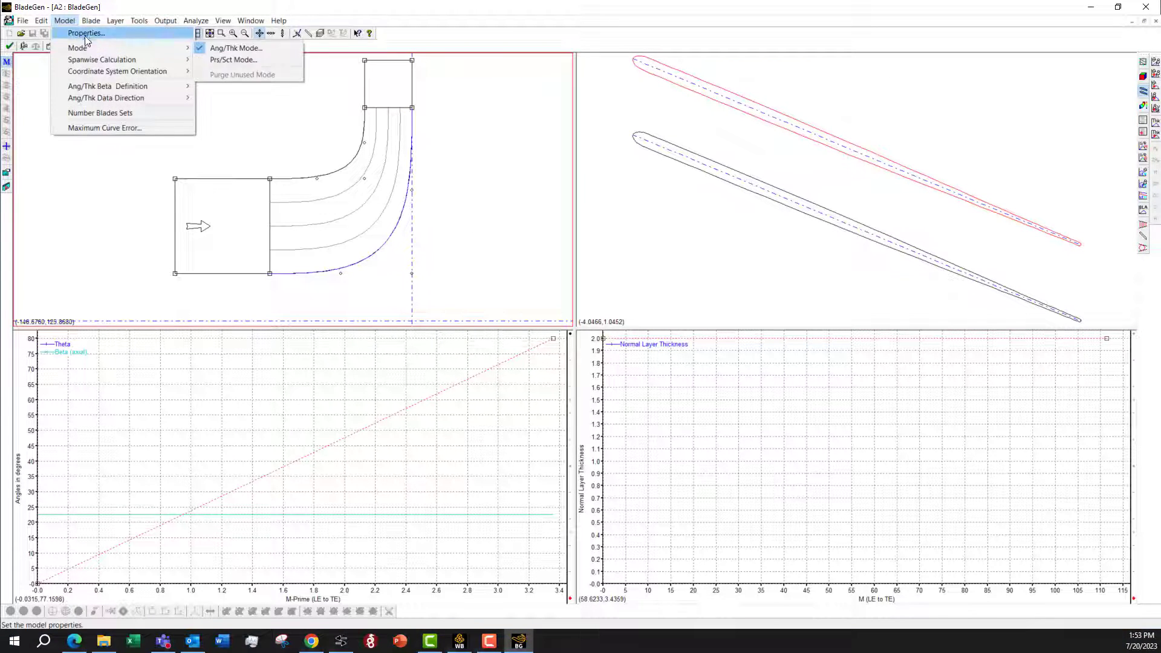
click(86, 34)
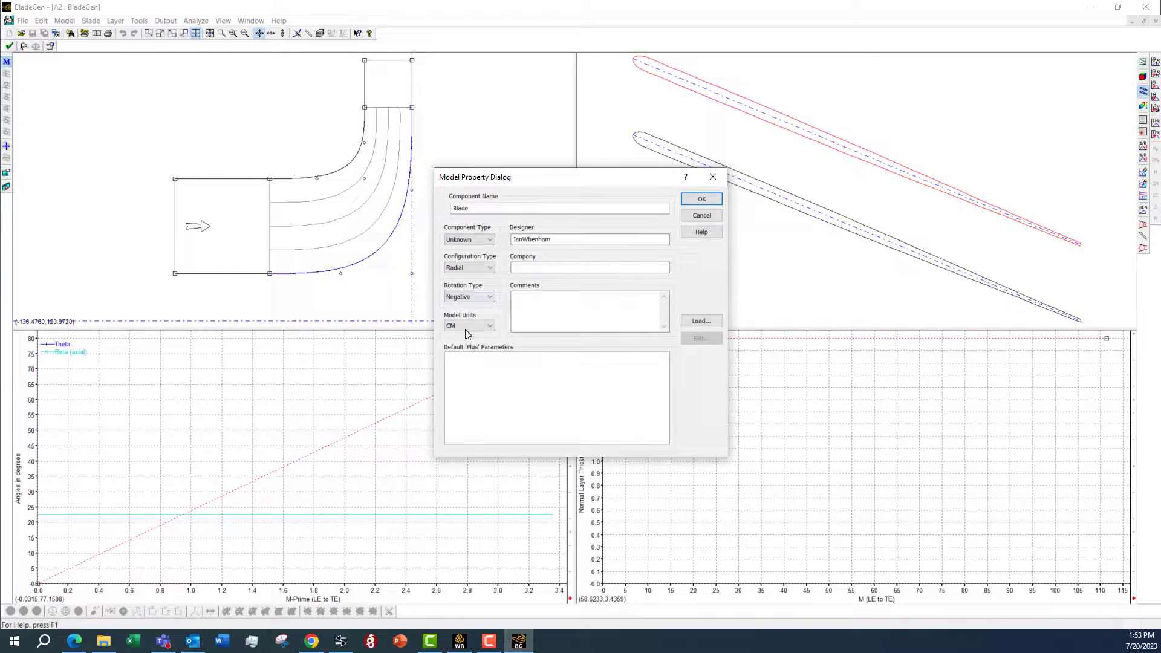
click(698, 216)
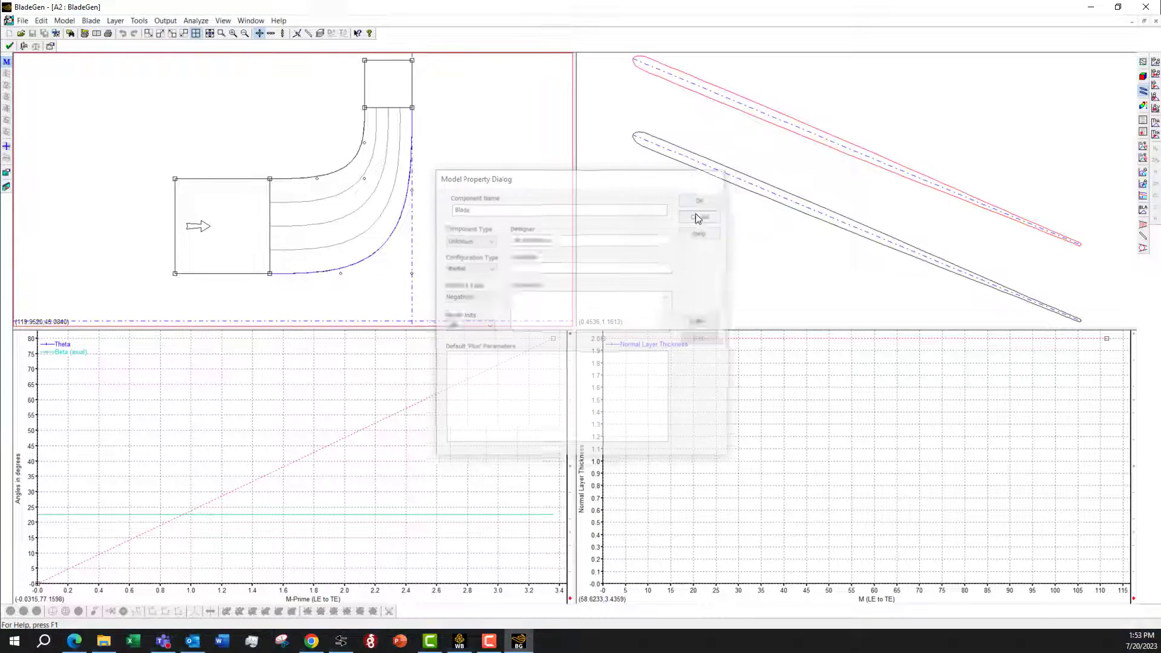
click(64, 20)
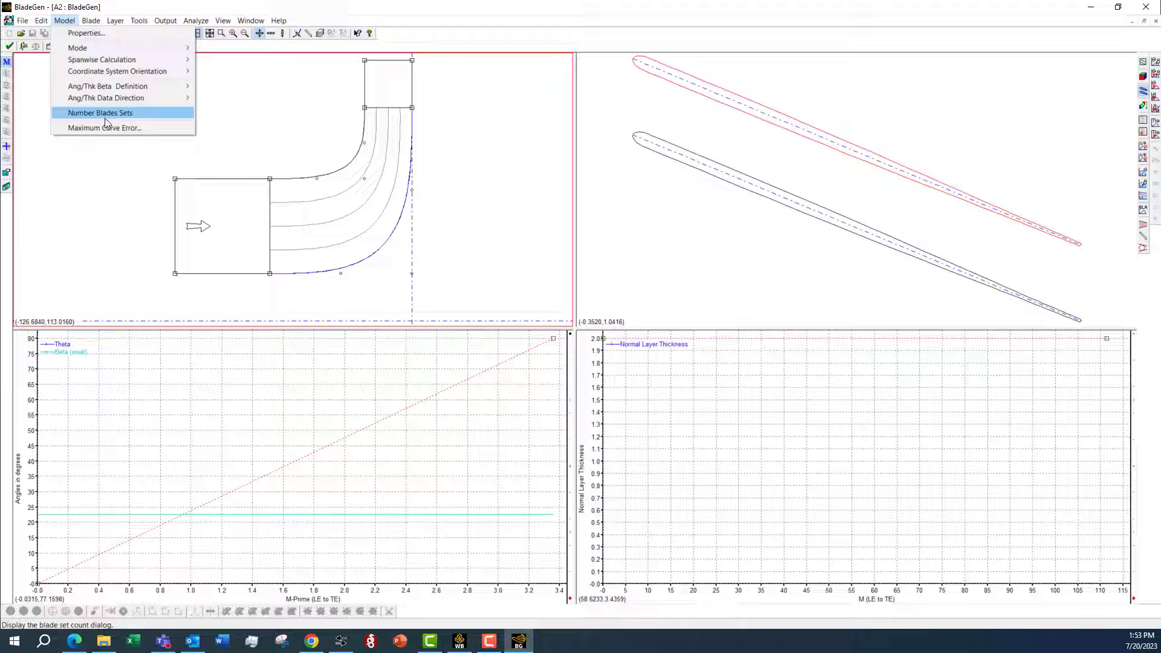
click(104, 115)
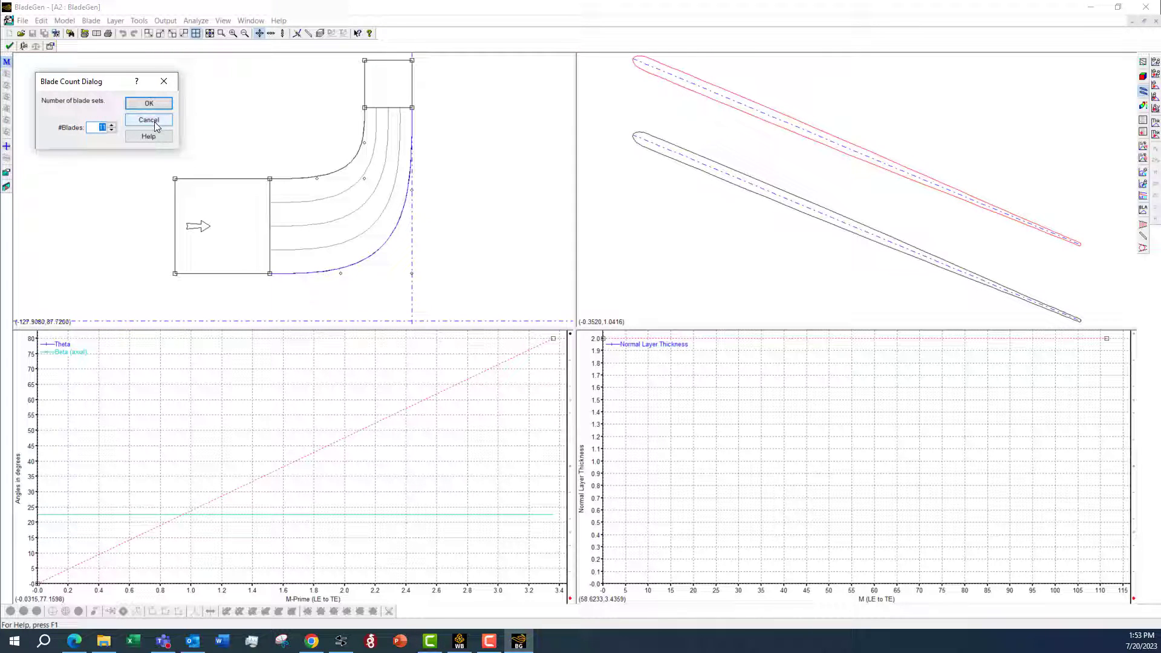
click(156, 123)
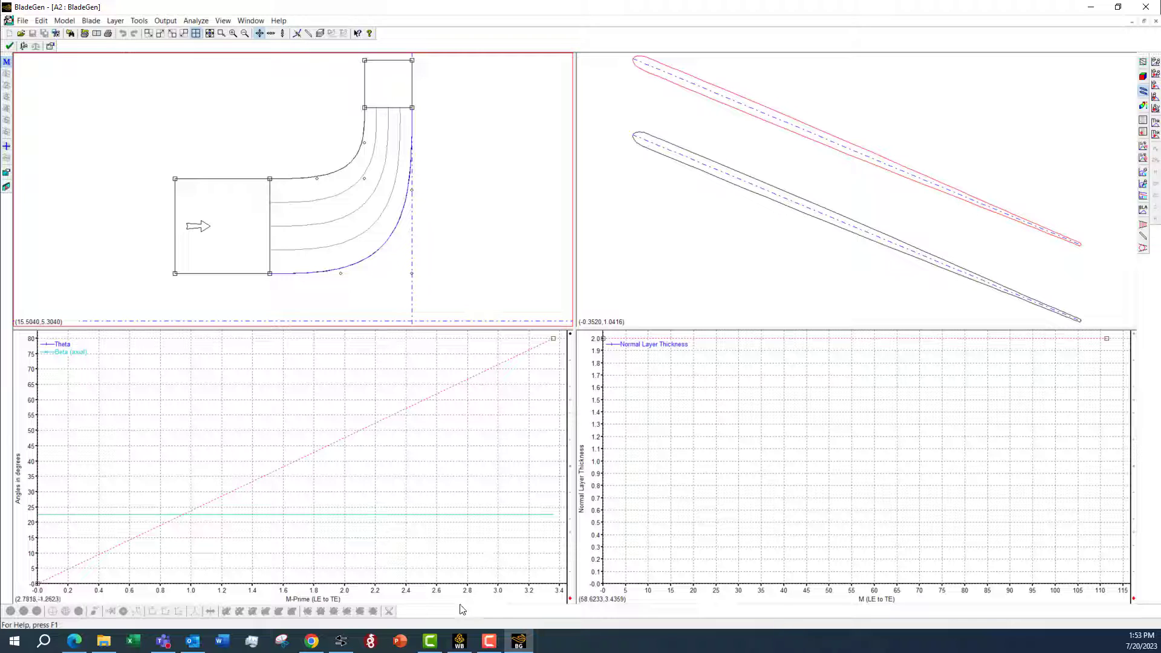
Open BladeGen's File > Export > TurboGrid Input Files dialog to see the output file names.
click(459, 644)
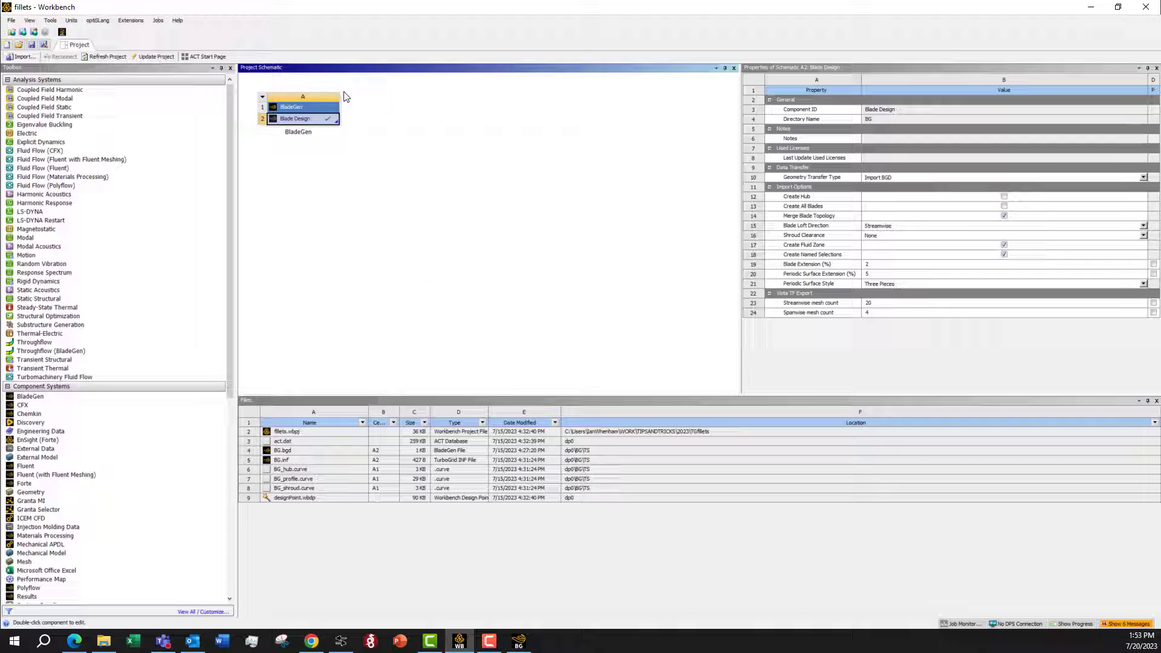
click(518, 645)
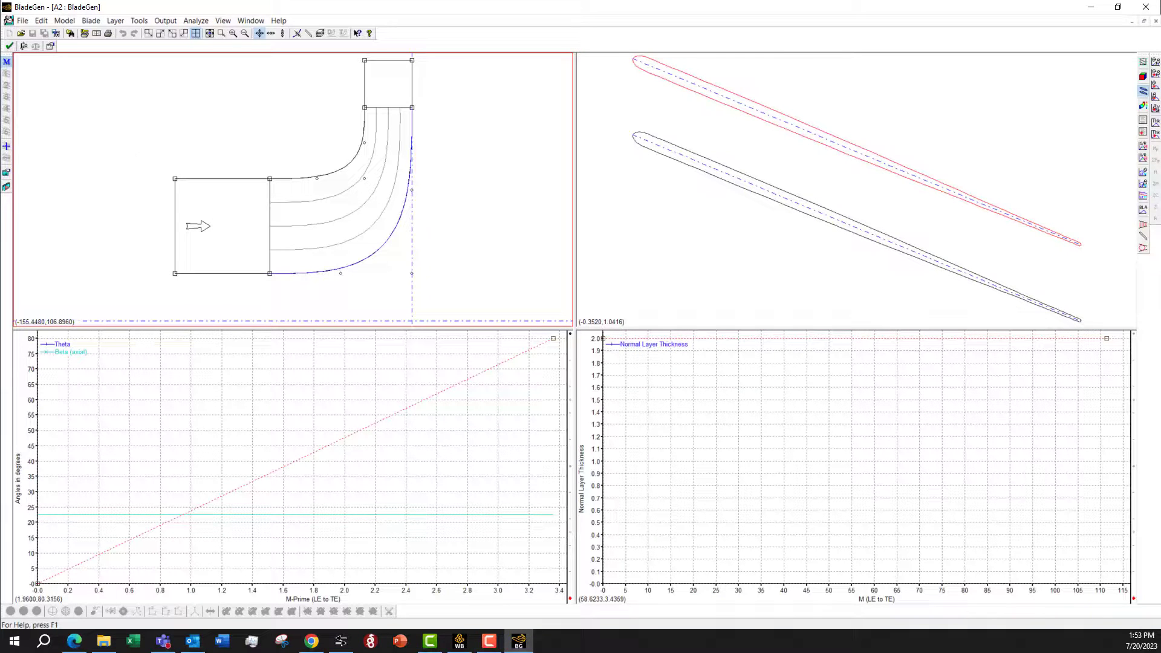
click(22, 21)
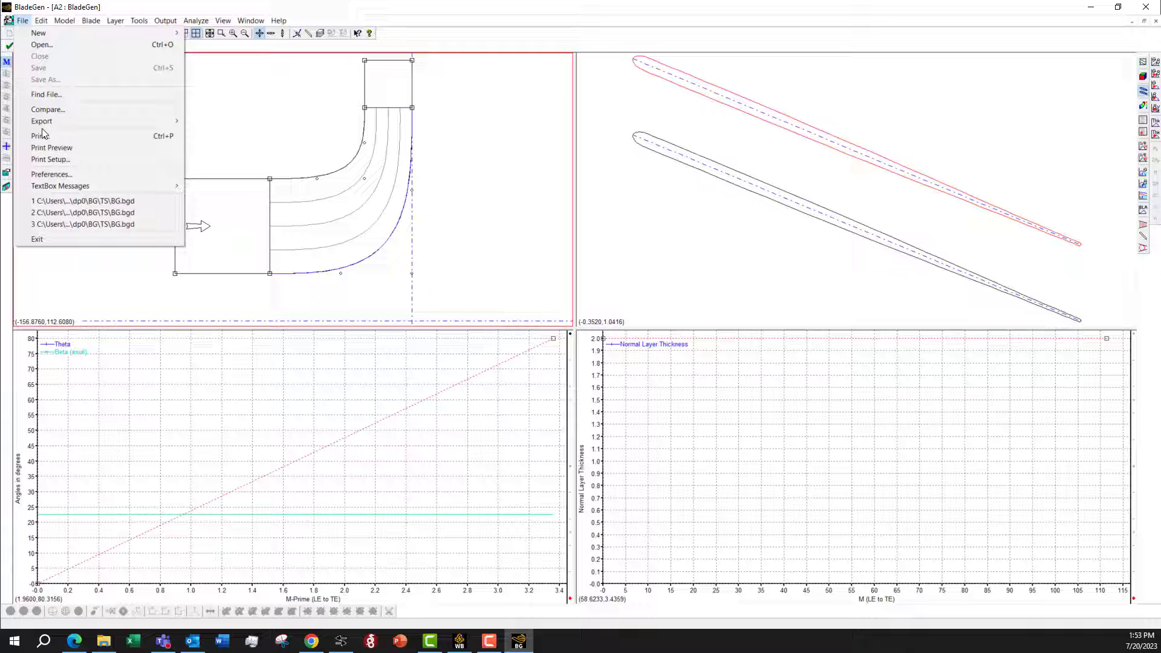
mouse_move(48, 121)
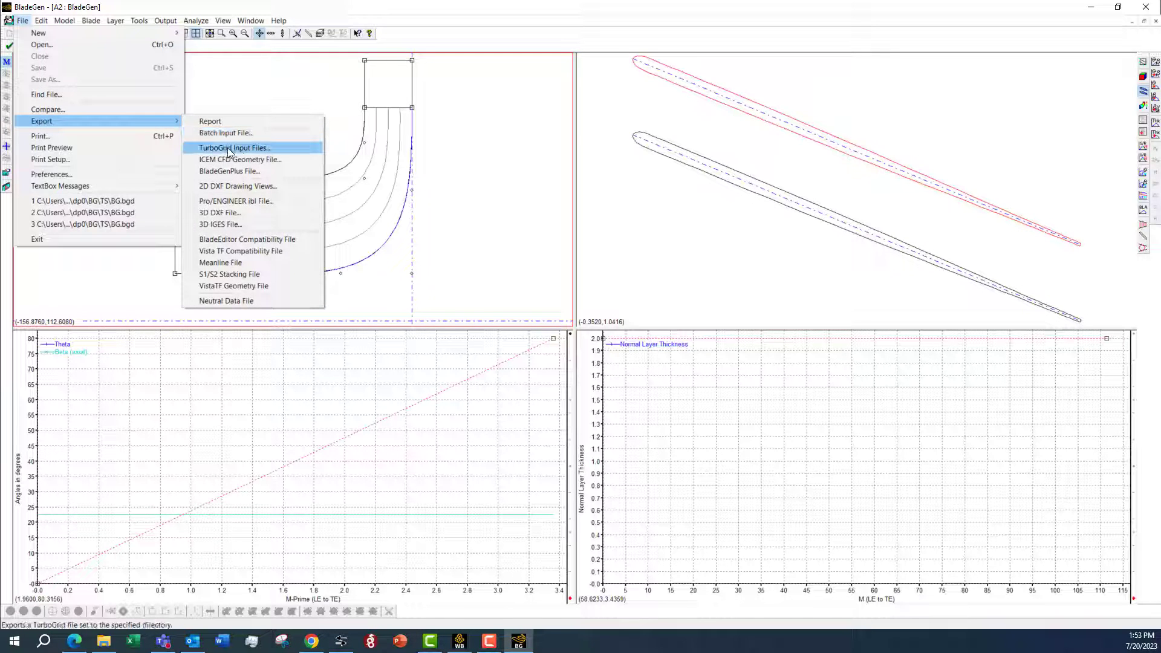
click(245, 152)
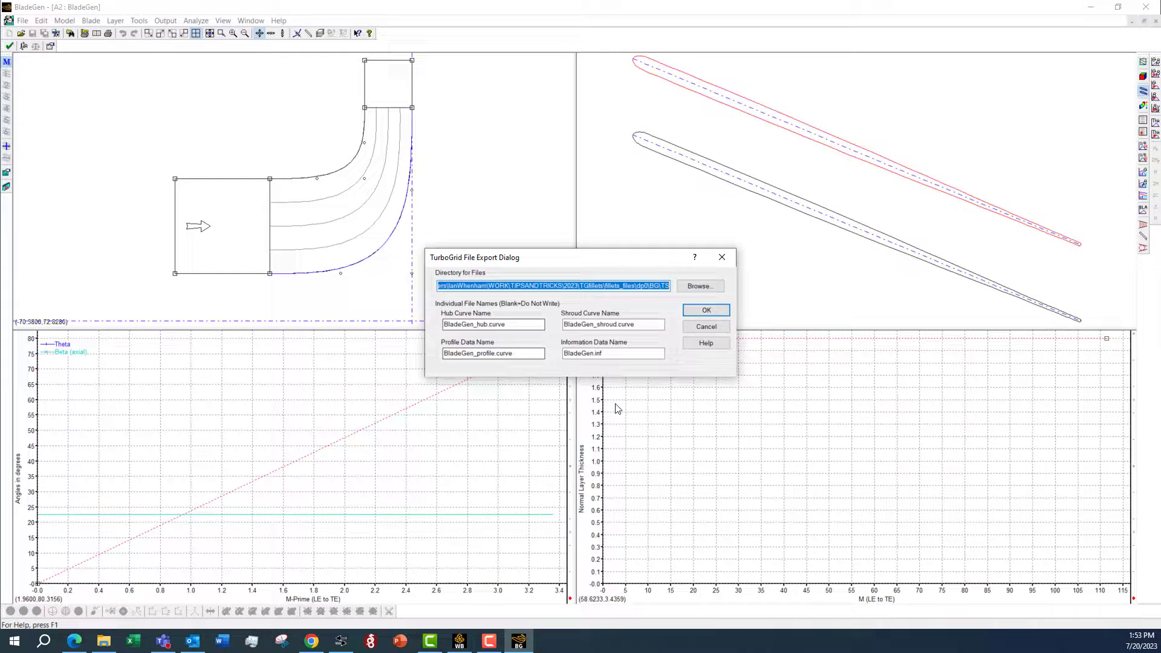
Cancel the TurboGrid export and launch TurboGrid from the CFX Launcher.
click(711, 328)
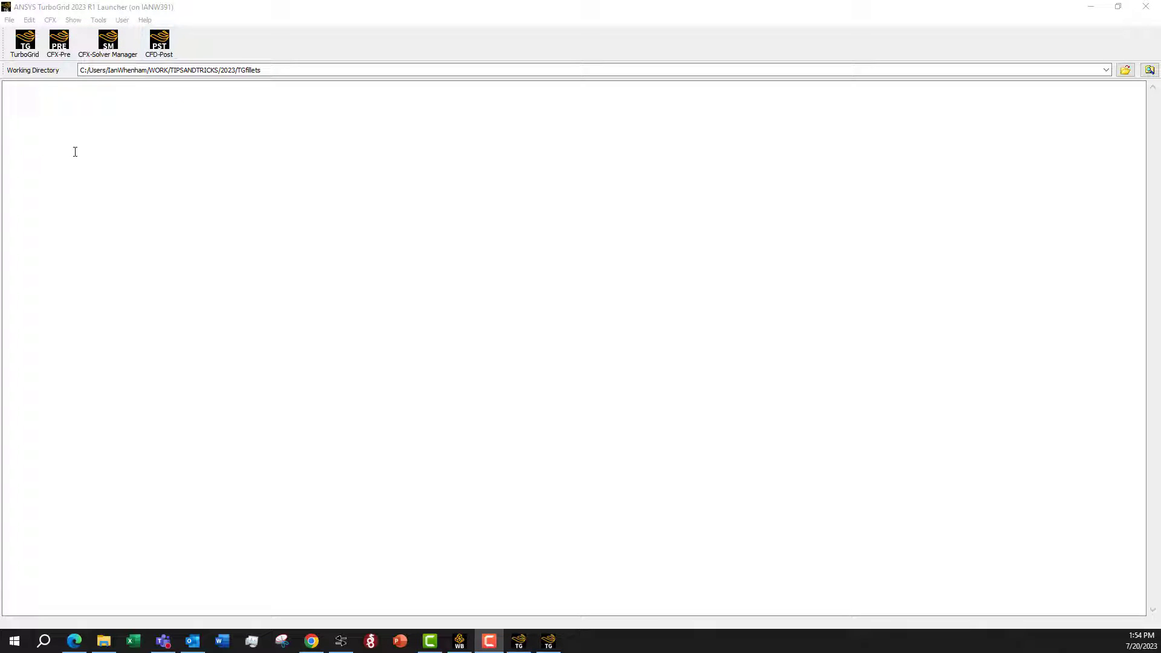
click(29, 49)
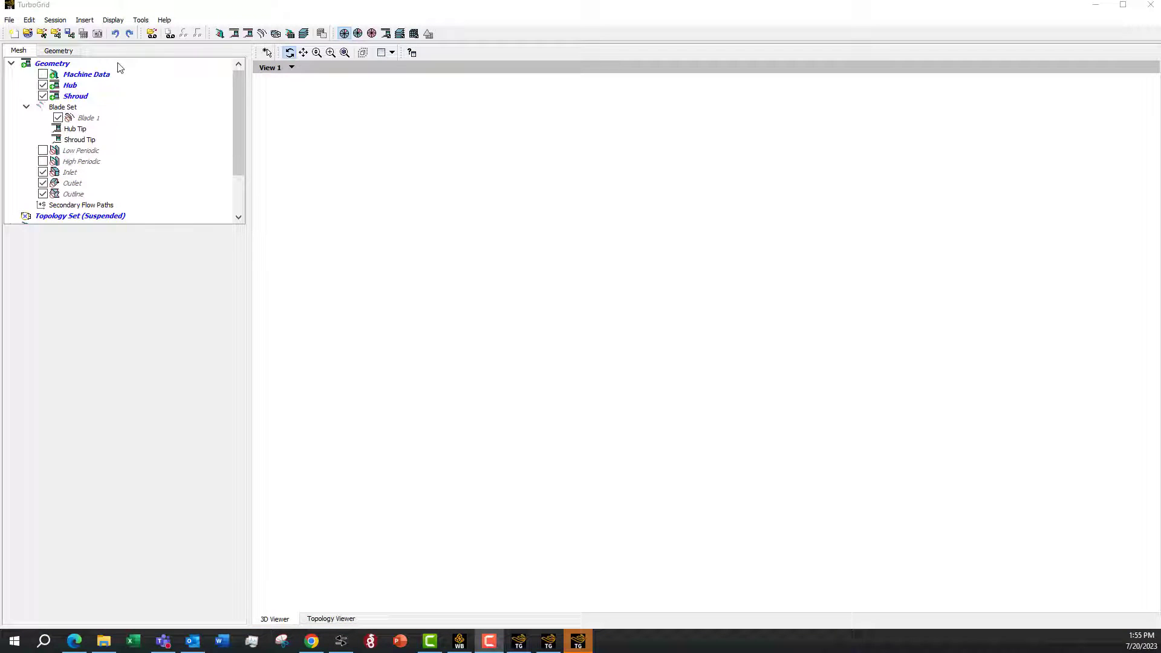
Show the Geometry tab details and expand the Input Mode dropdown listing the import options.
click(64, 51)
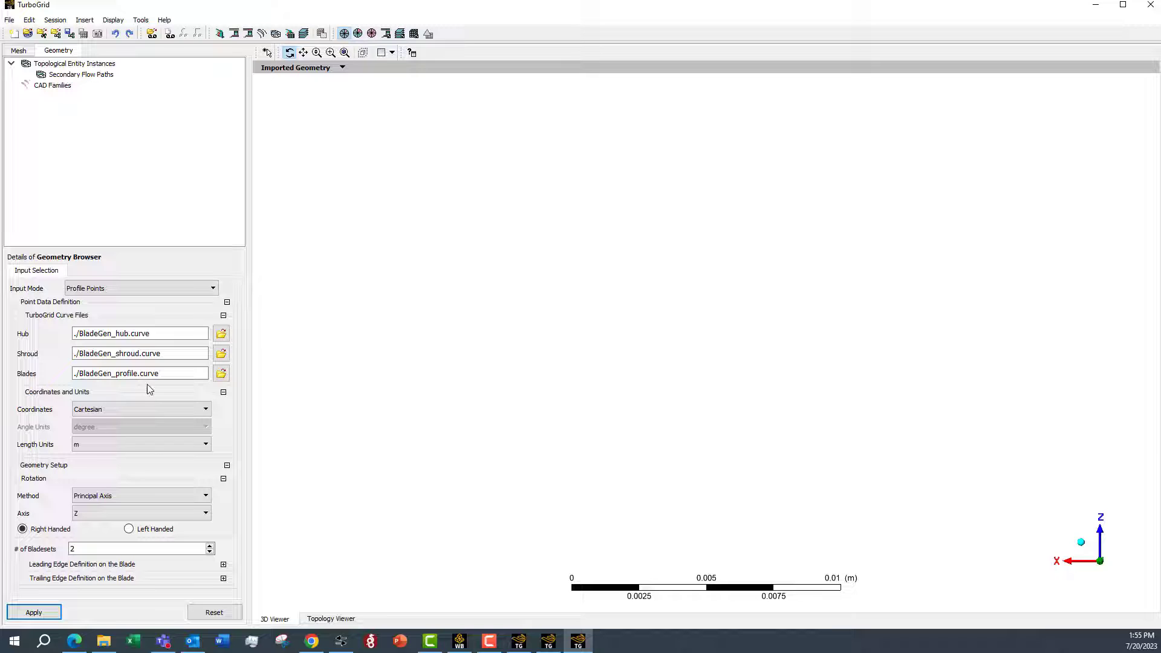
click(129, 292)
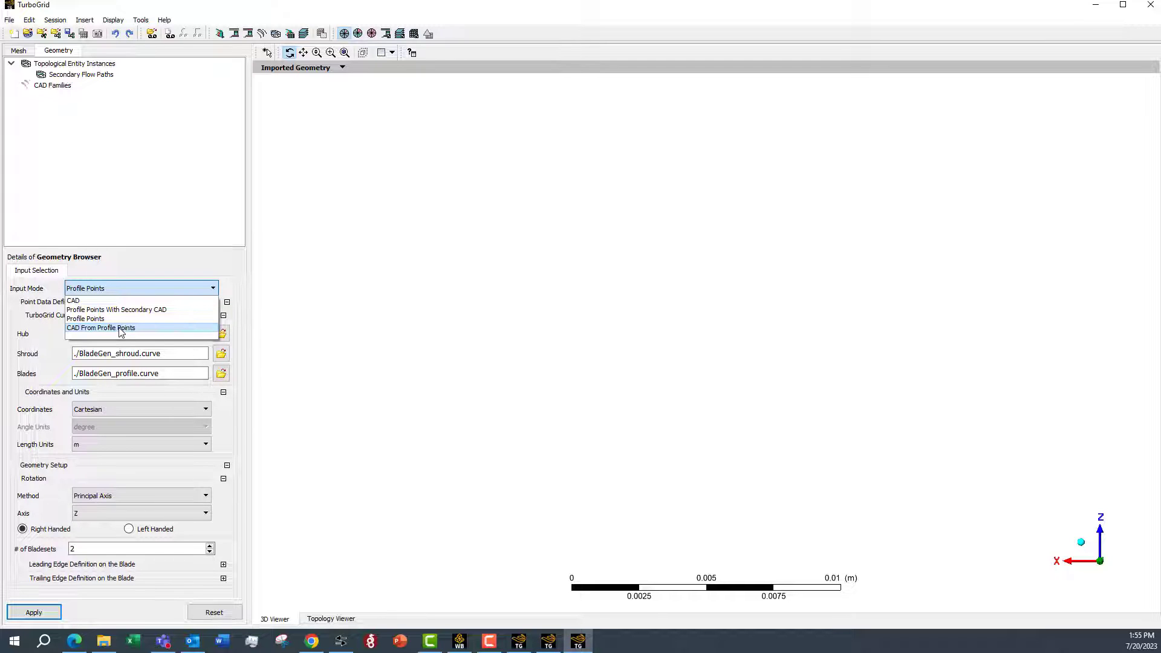
Switch to CAD From Profile Points in cm with 11 bladesets and generate the CAD.
click(120, 330)
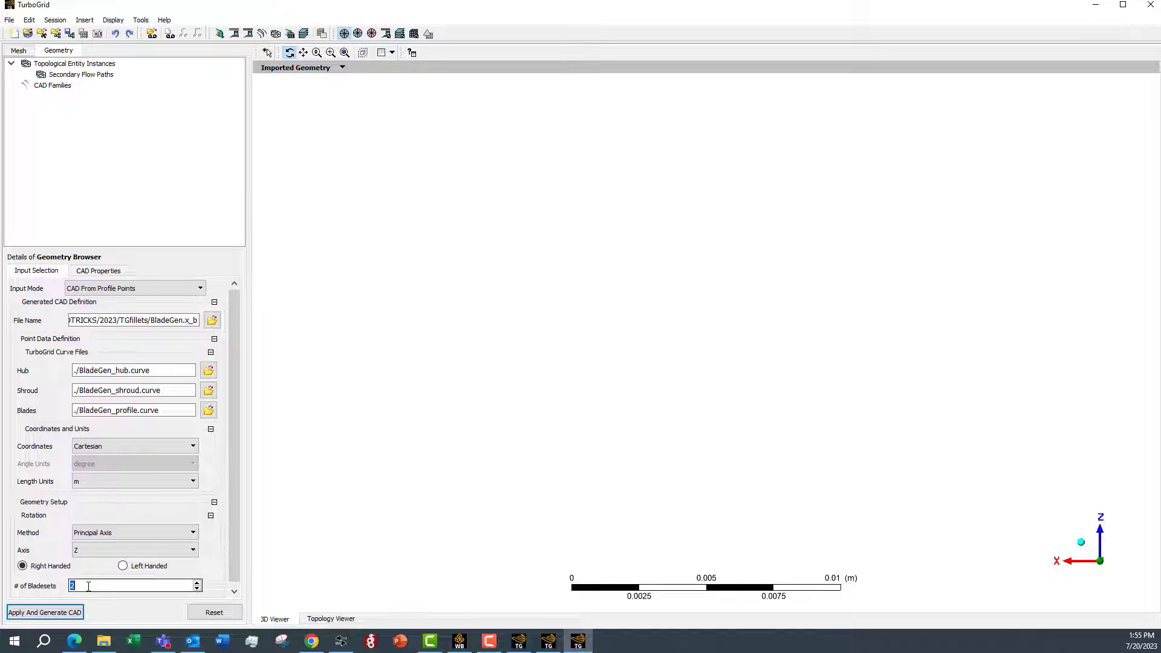
click(95, 482)
click(95, 509)
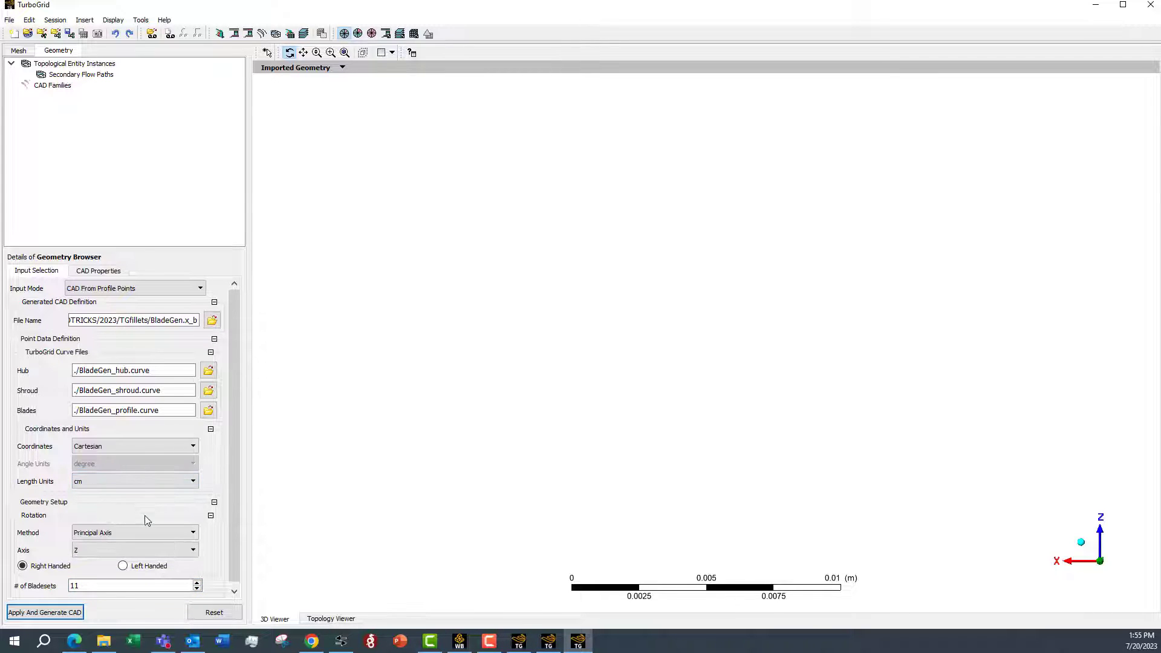
click(44, 614)
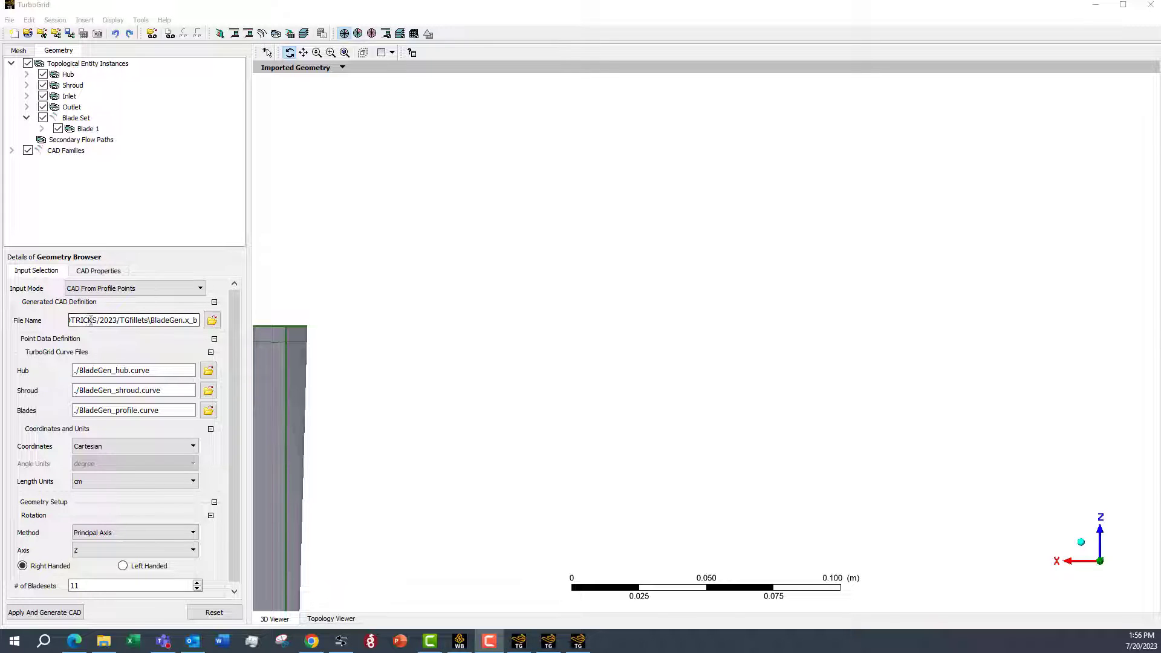
click(18, 53)
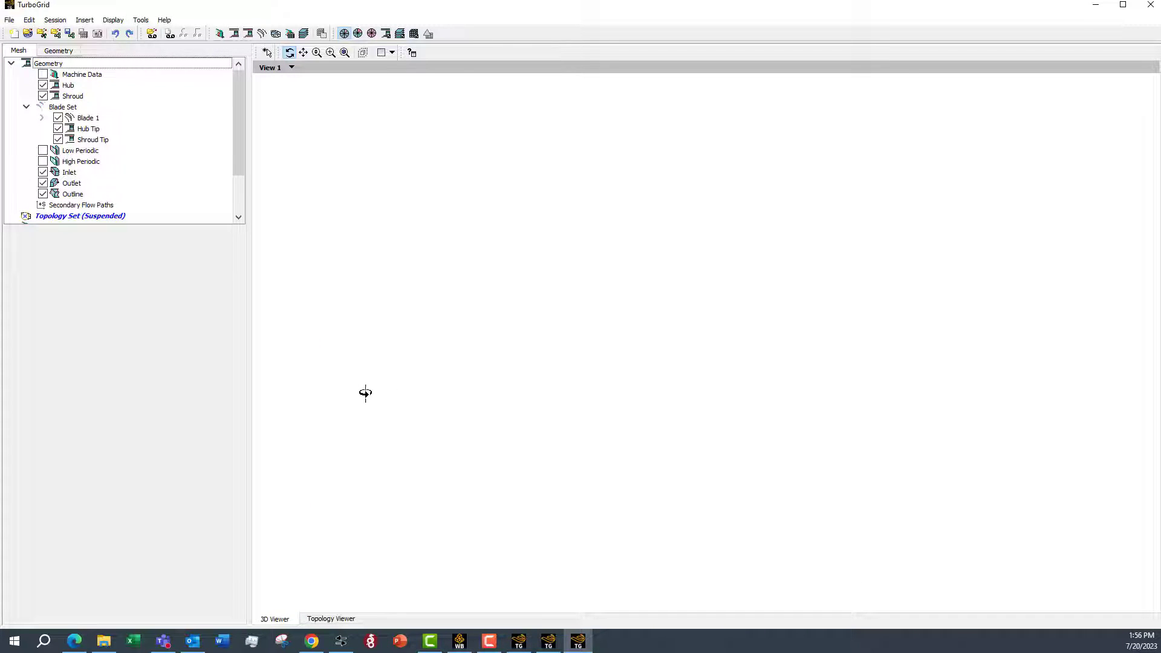
click(346, 53)
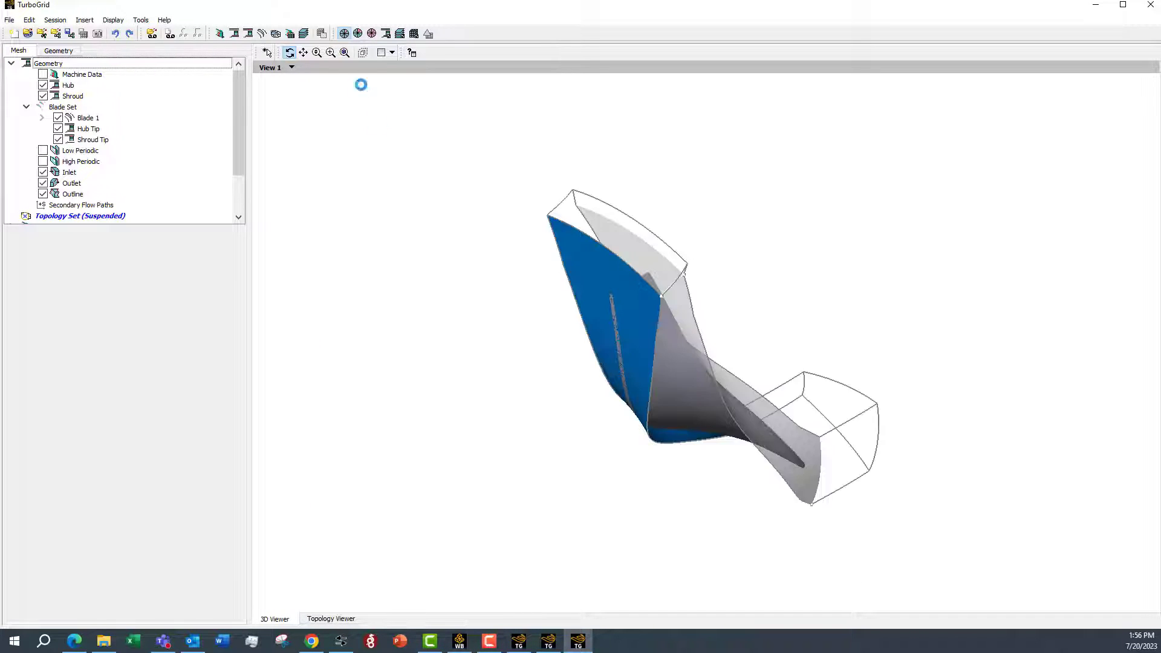
drag(511, 246, 494, 291)
drag(490, 301, 502, 295)
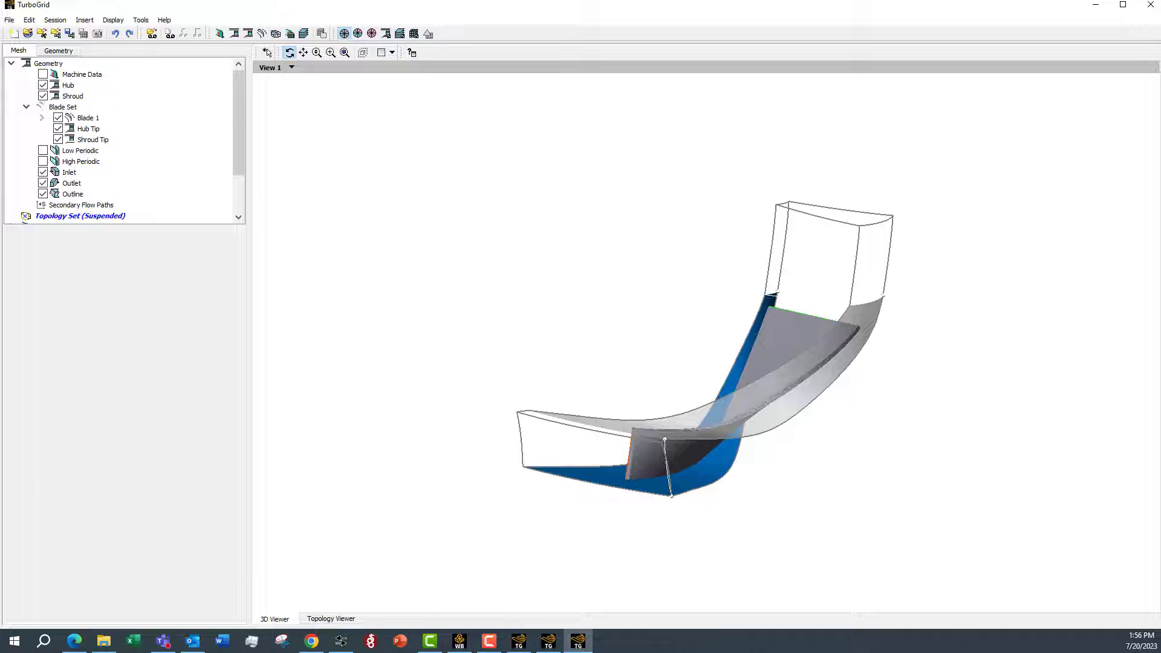
key(F10)
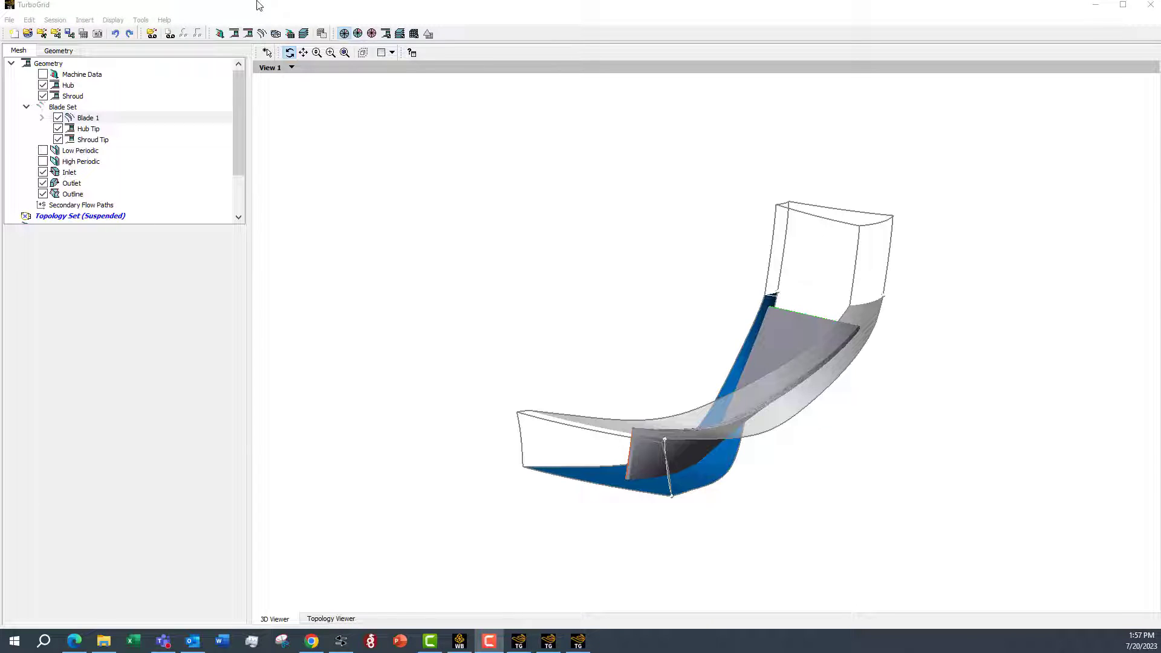
Insert a Blade Blend CAD feature on Blade 1 from its context menu.
right_click(91, 121)
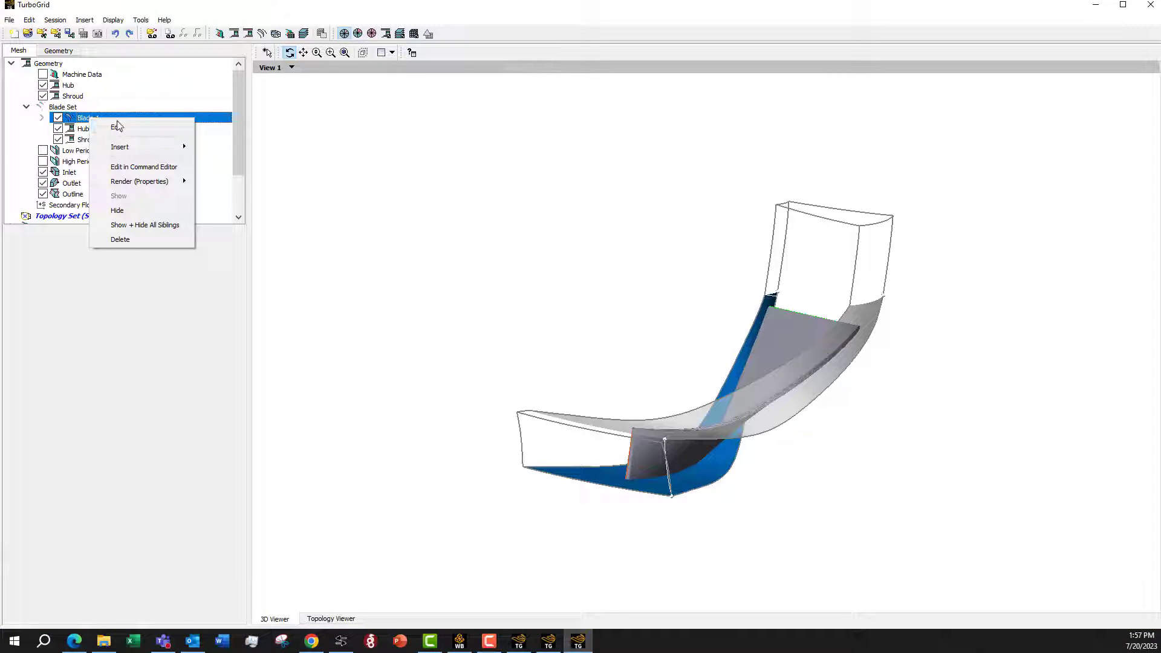
mouse_move(126, 150)
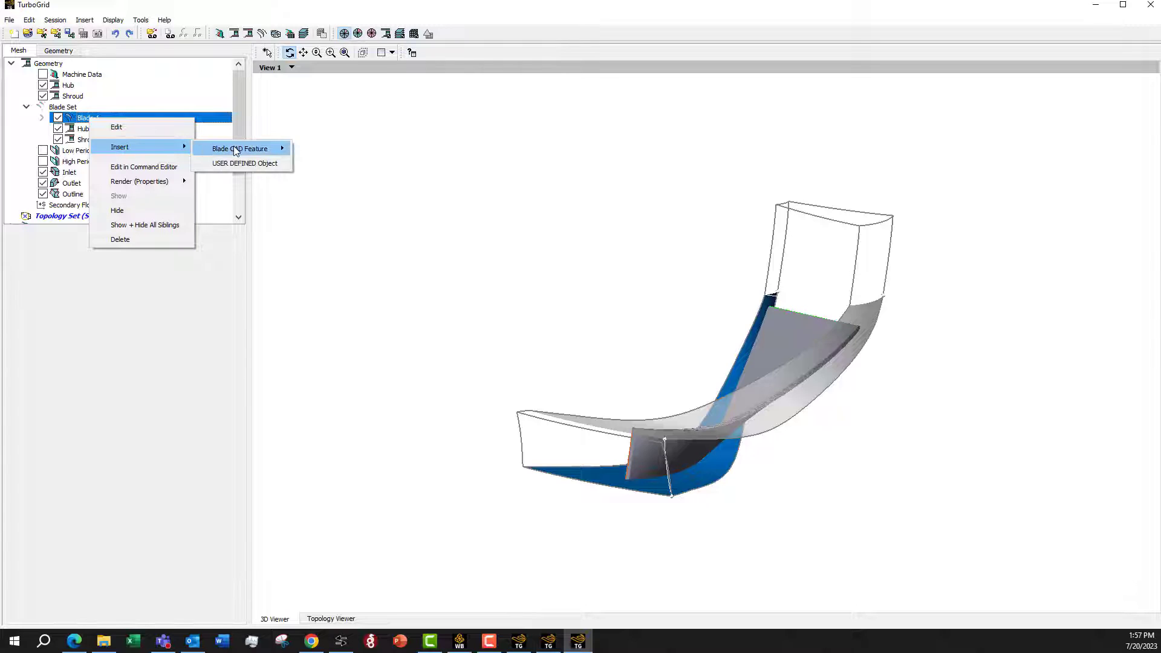
mouse_move(266, 149)
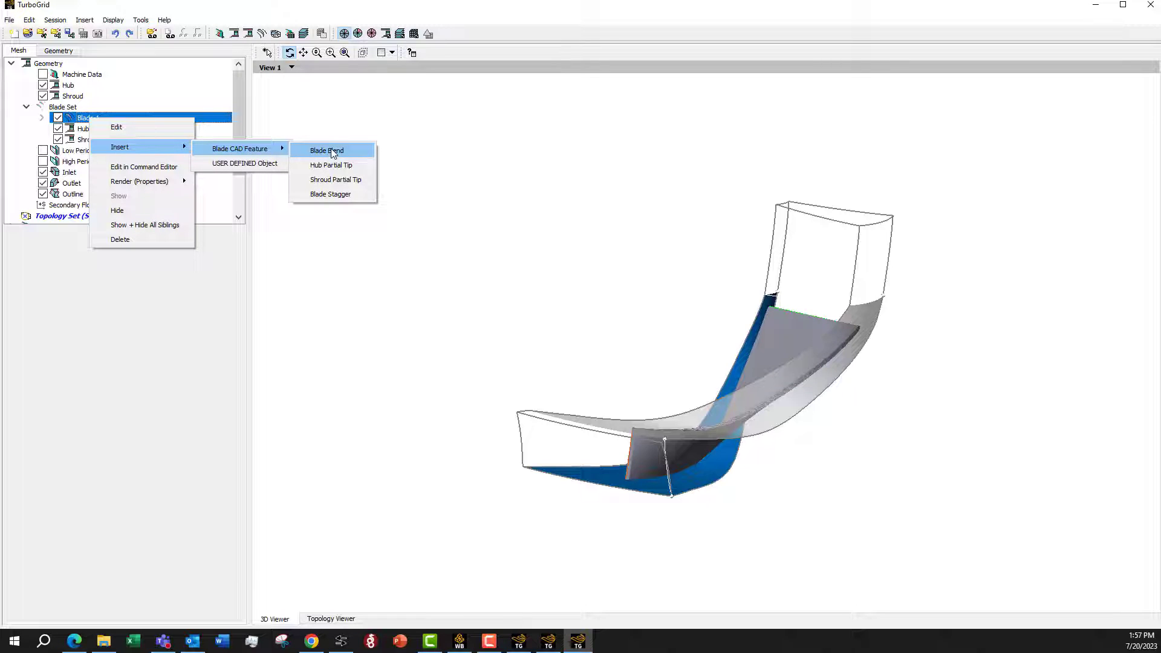
click(325, 150)
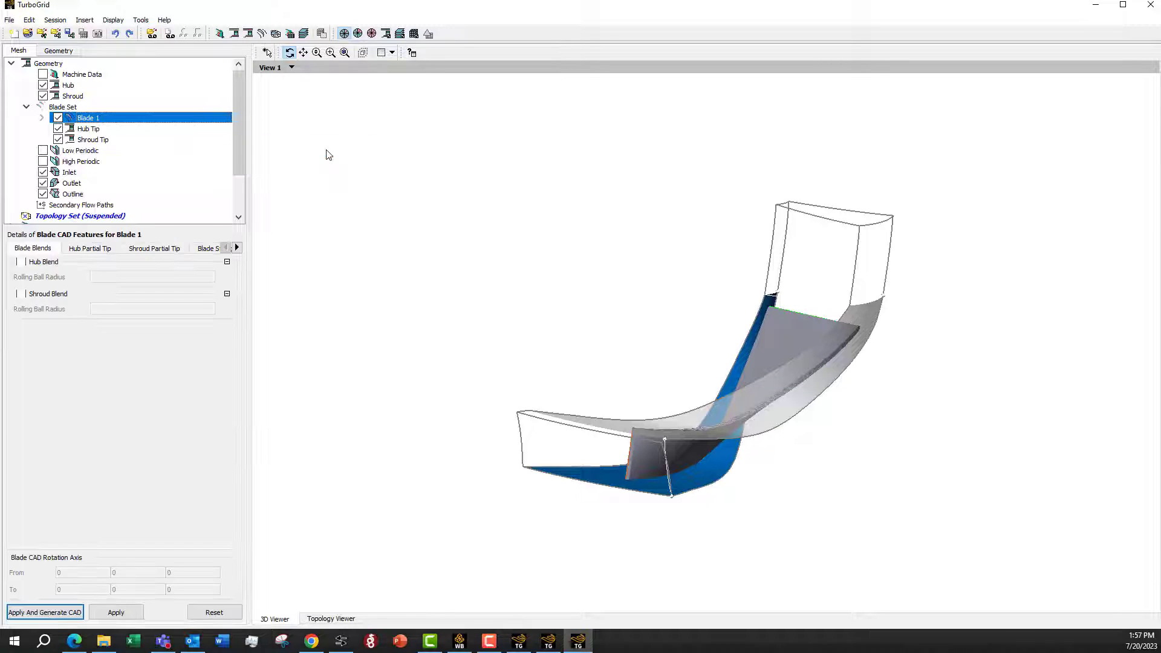
click(68, 52)
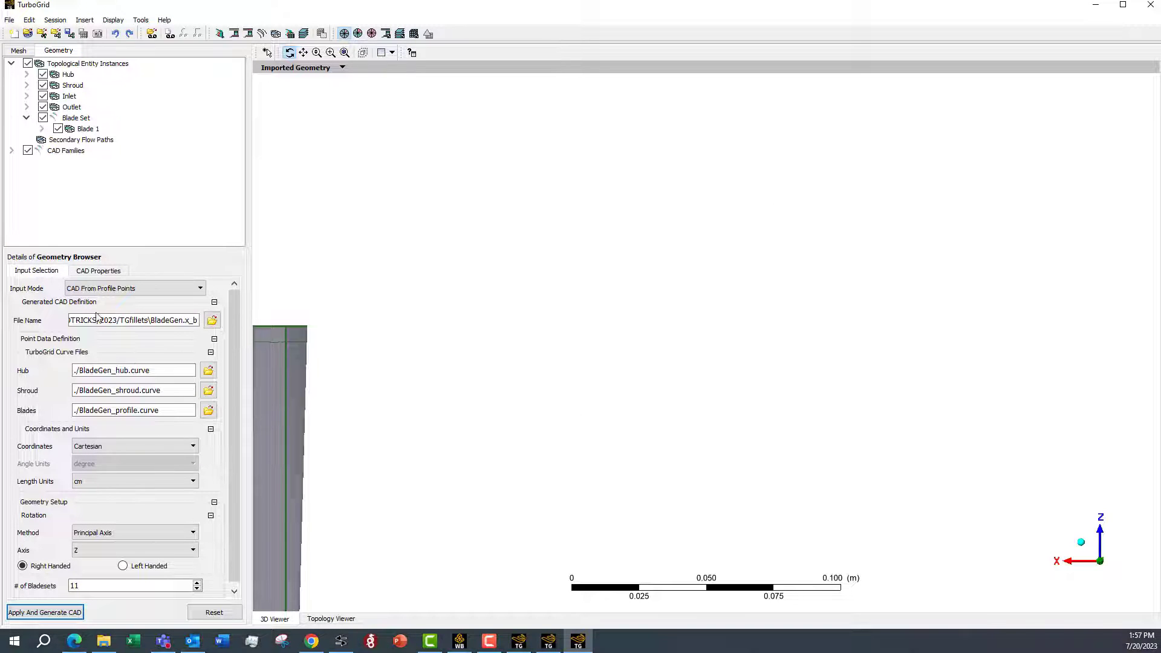
click(18, 50)
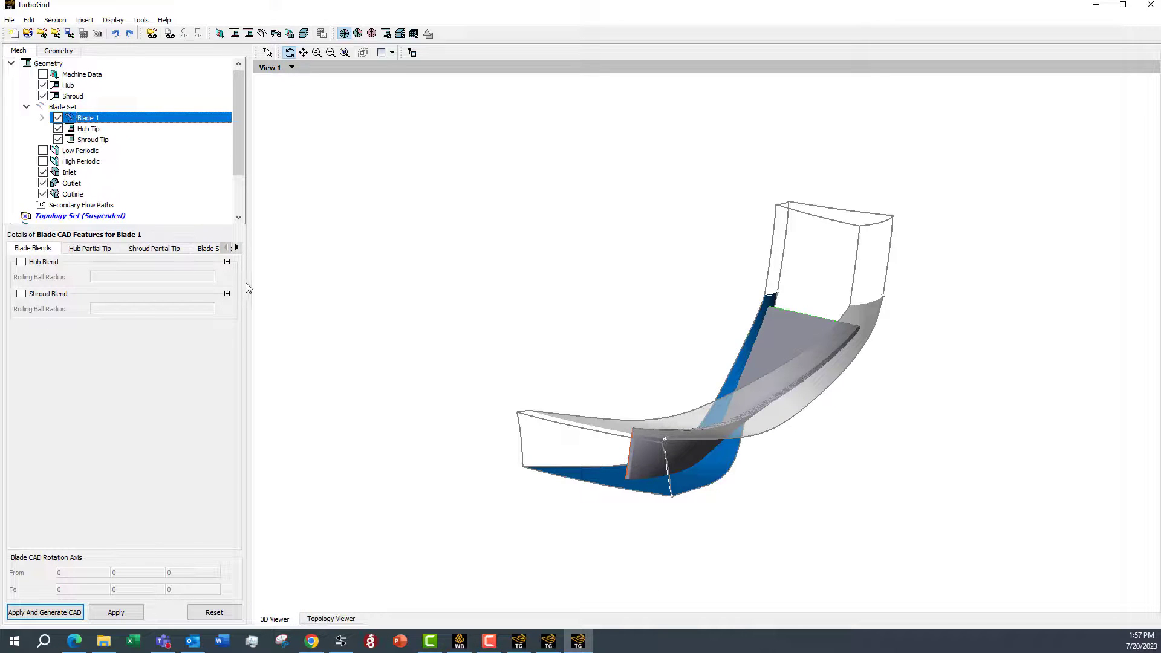
Enable Hub Blend and Shroud Blend and set the hub rolling-ball radius to 0.5 cm.
drag(250, 284, 344, 285)
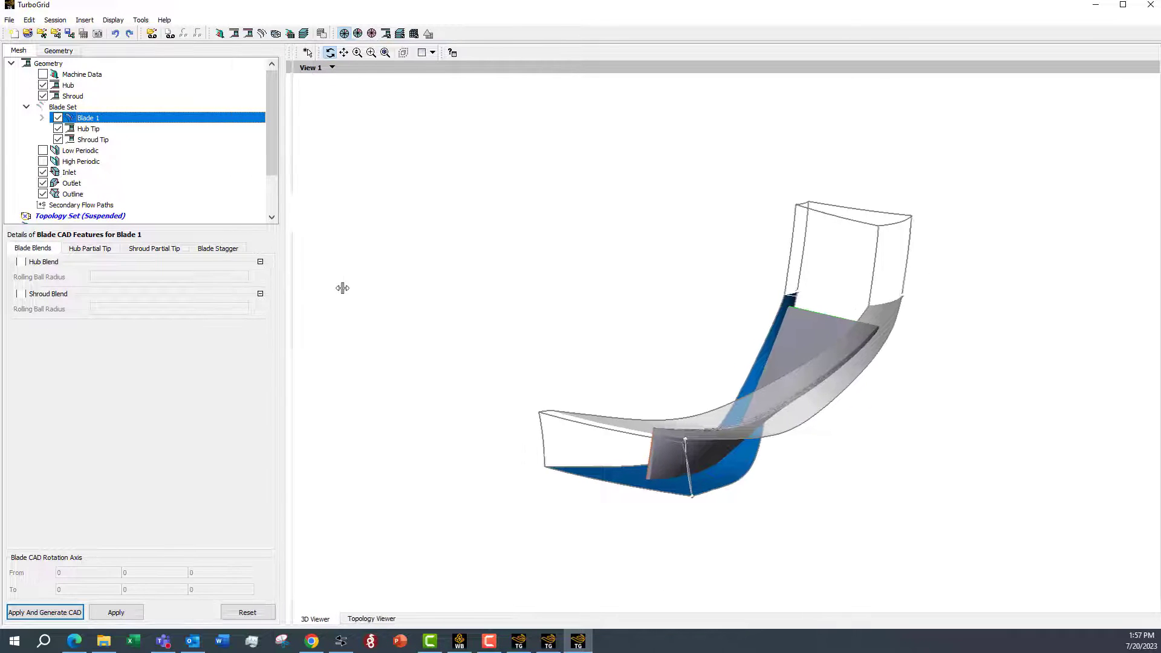
click(20, 263)
click(21, 294)
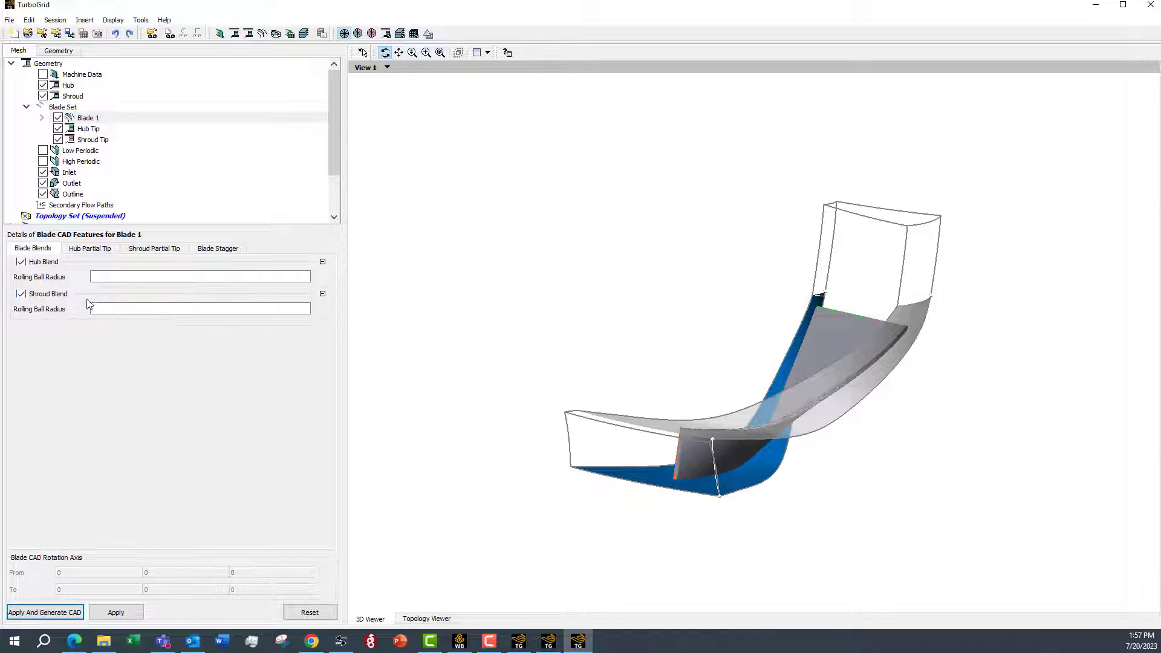
click(109, 278)
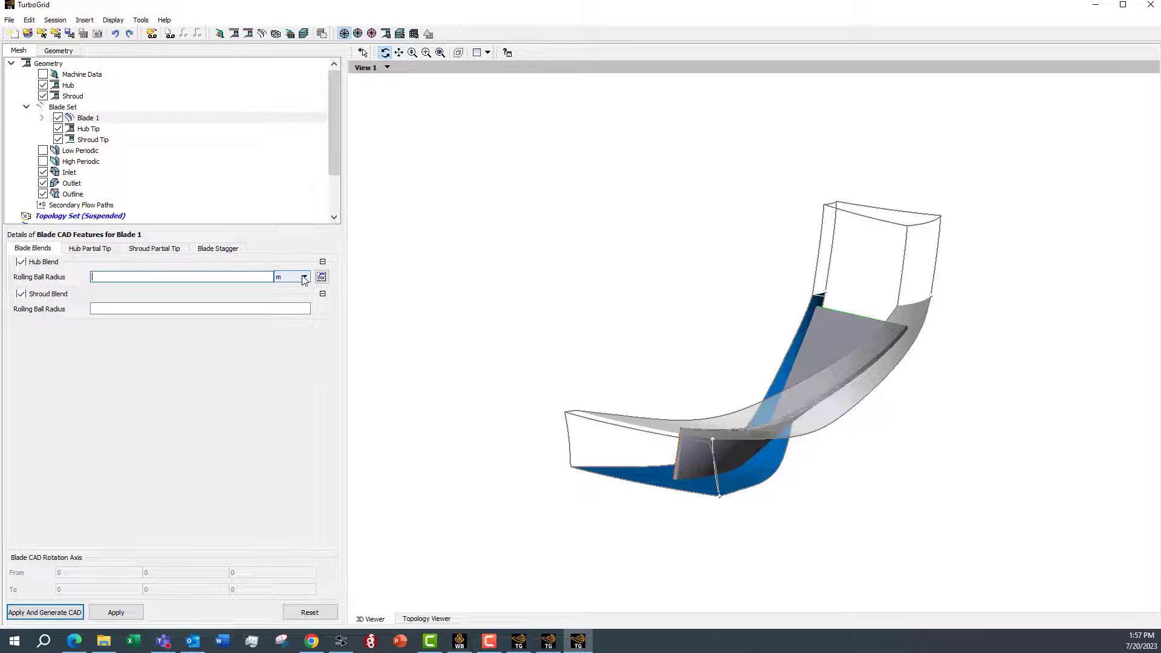
click(303, 276)
click(290, 295)
click(126, 277)
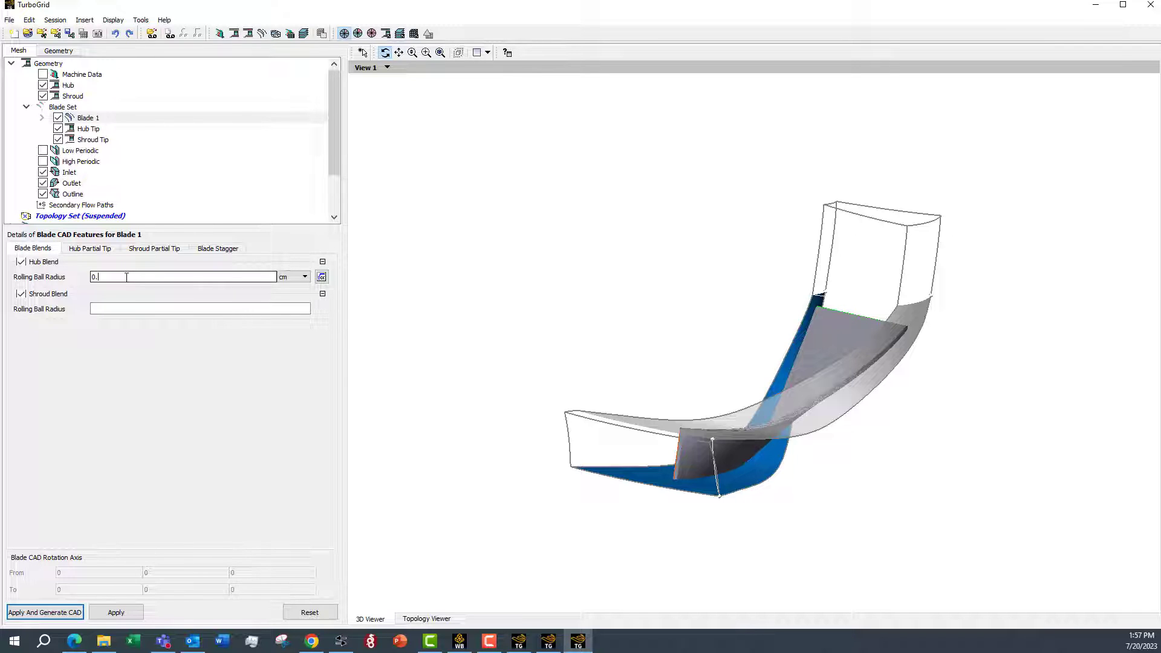
Set the shroud rolling-ball radius to 0.5 cm and apply the blend settings.
click(114, 311)
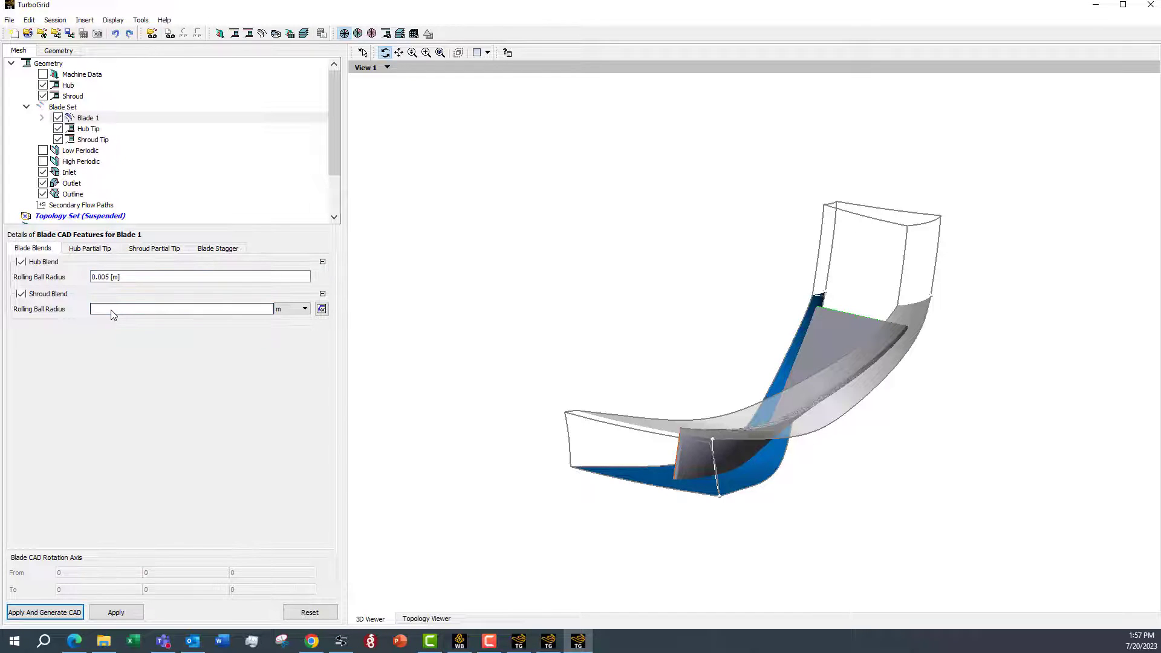
click(304, 308)
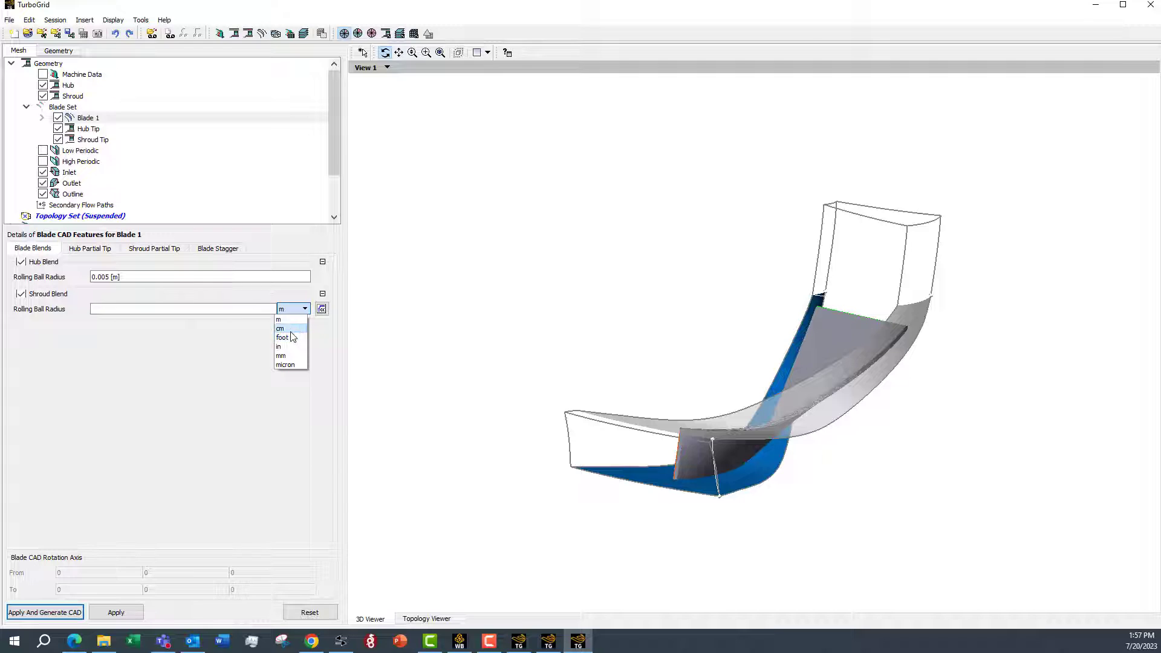
click(288, 329)
click(107, 311)
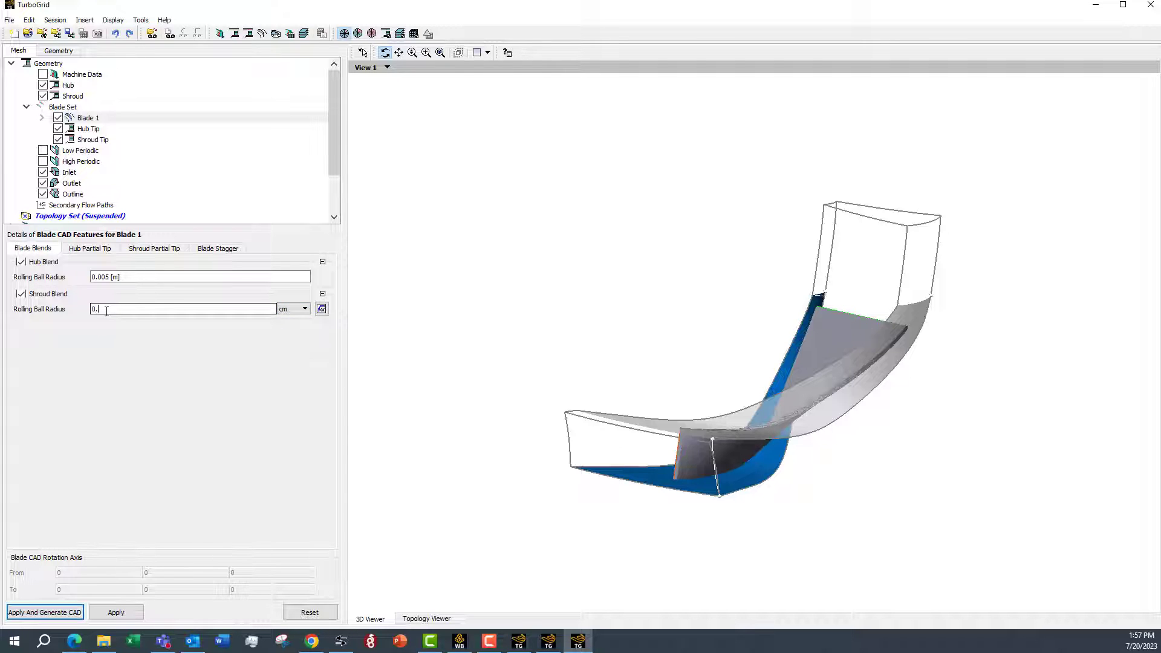
text(0.5)
key(Return)
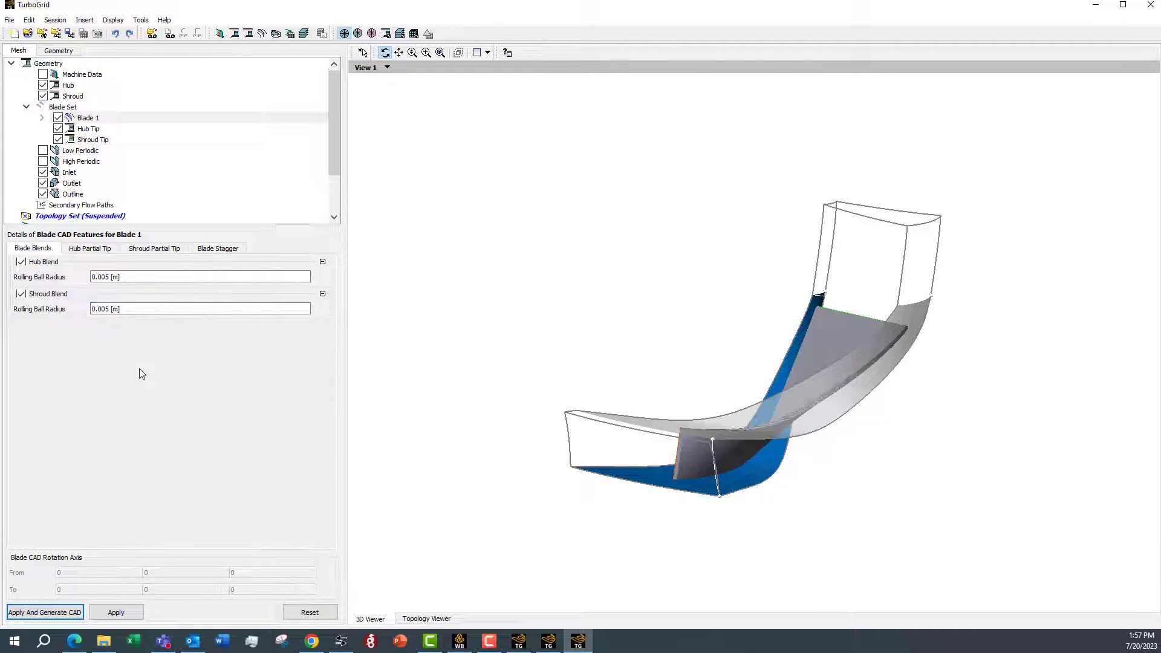
click(100, 612)
Regenerate the blended Blade 1 CAD and zoom in on the fillet at the hub.
click(59, 613)
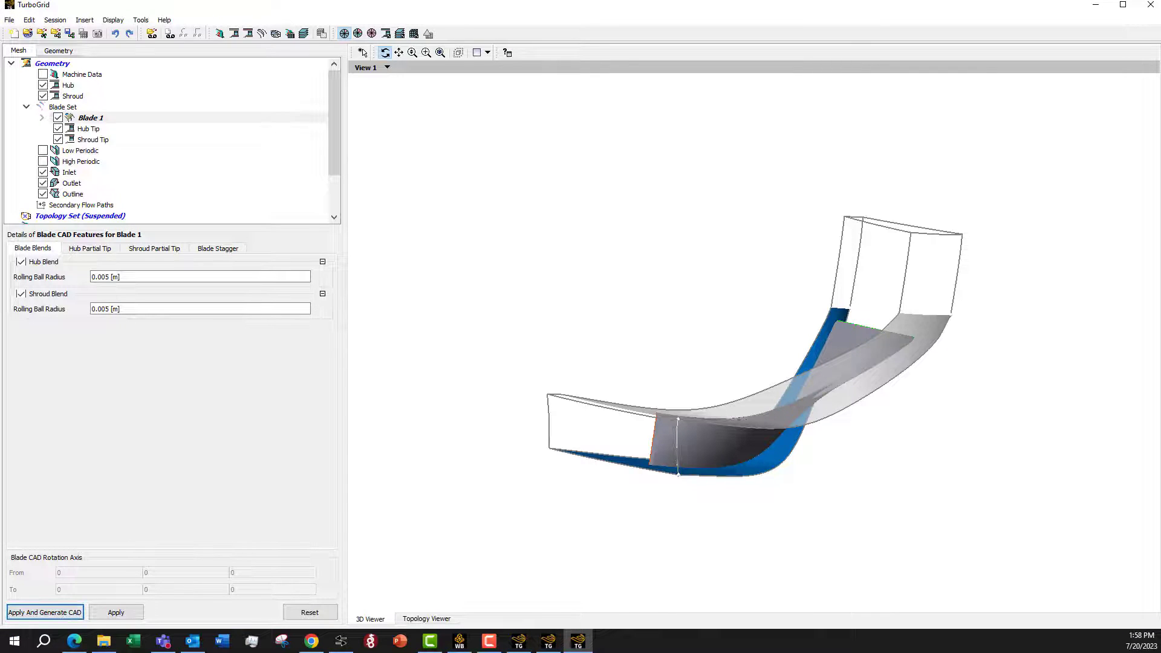
drag(655, 309, 723, 306)
scroll(695, 336, up, 5)
drag(669, 363, 993, 344)
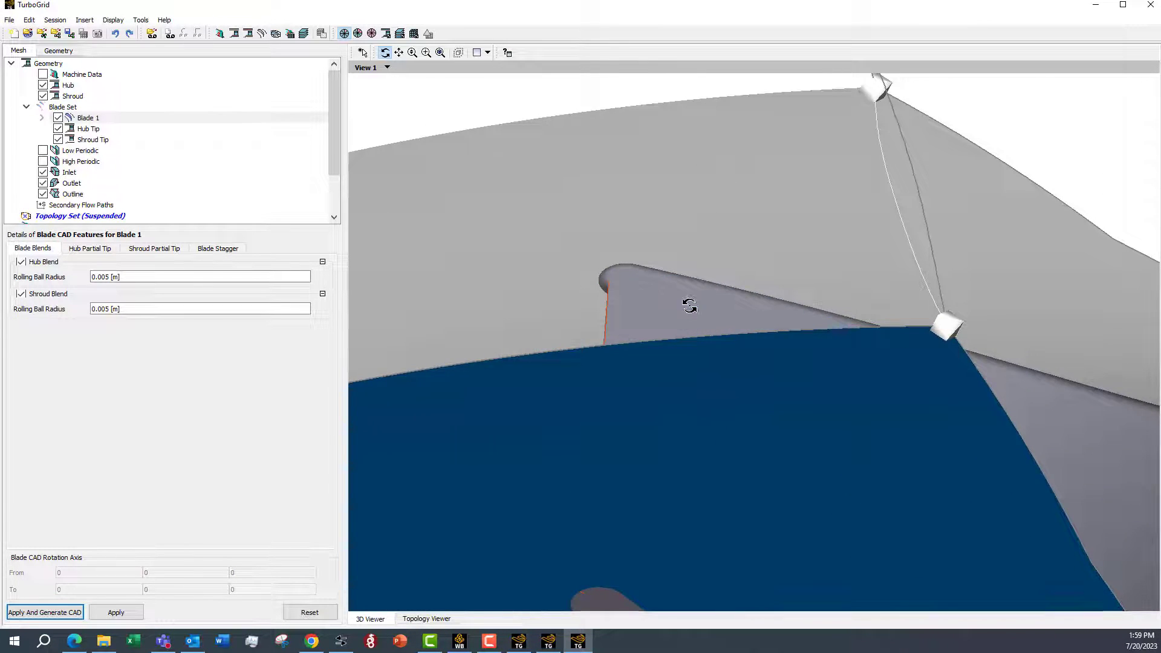
scroll(614, 303, up, 5)
mouse_move(493, 275)
mouse_down()
mouse_move(518, 273)
mouse_move(564, 319)
mouse_move(836, 373)
mouse_move(819, 369)
mouse_move(811, 383)
mouse_move(816, 301)
mouse_move(775, 391)
mouse_move(692, 344)
mouse_move(695, 397)
mouse_move(721, 422)
mouse_up()
scroll(721, 422, up, 6)
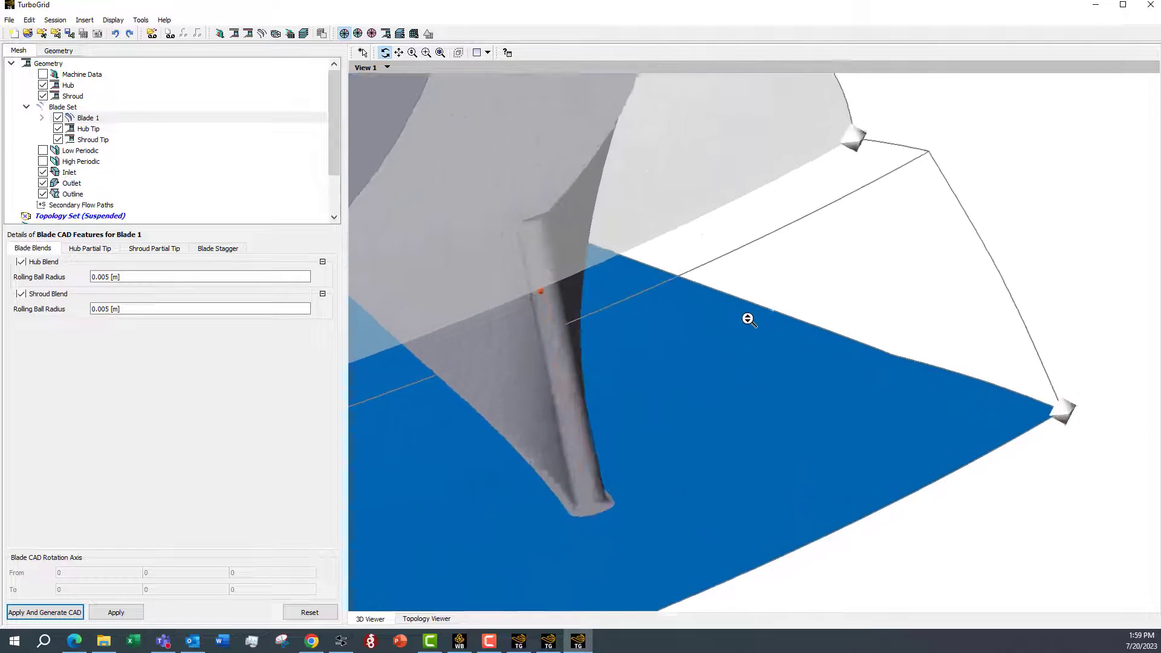
Unsuspend Topology Set updates to mesh the filleted blade, then expand Mesh Analysis and 3D Mesh.
right_click(62, 216)
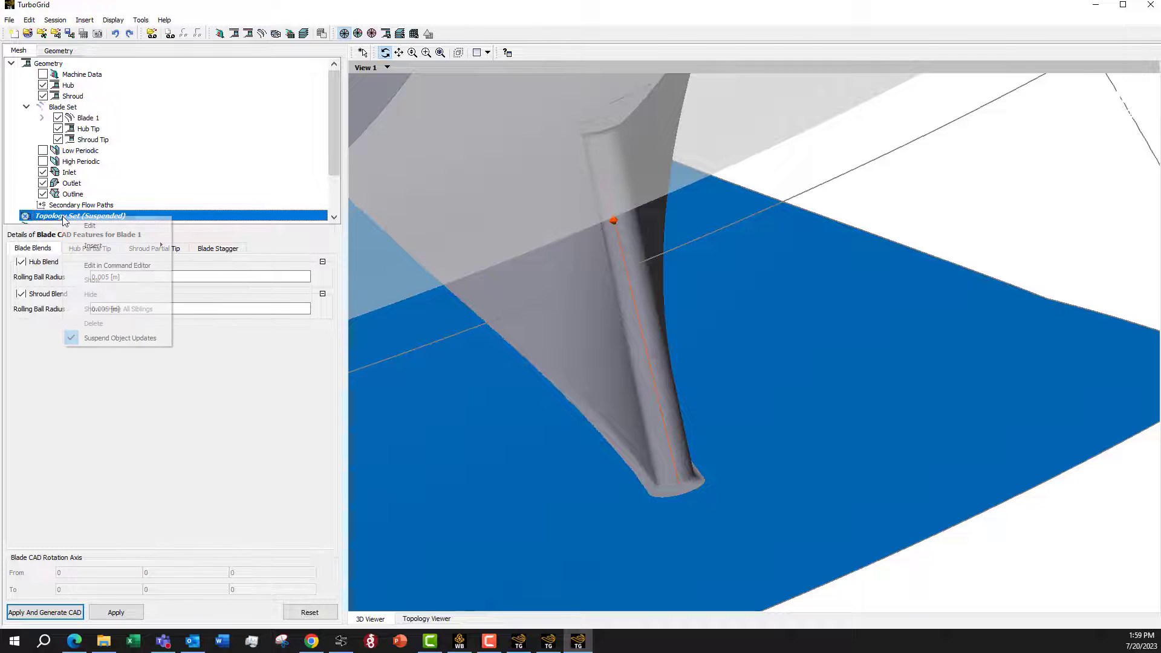
click(97, 339)
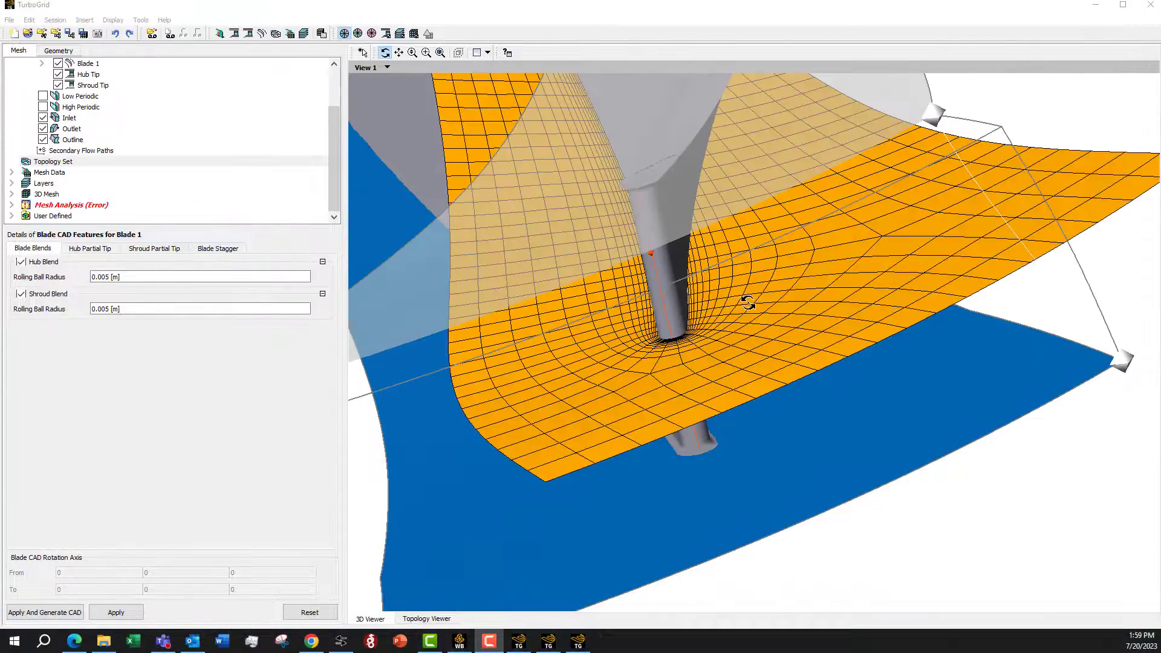
mouse_move(746, 299)
mouse_down()
mouse_move(752, 277)
mouse_move(738, 279)
mouse_up()
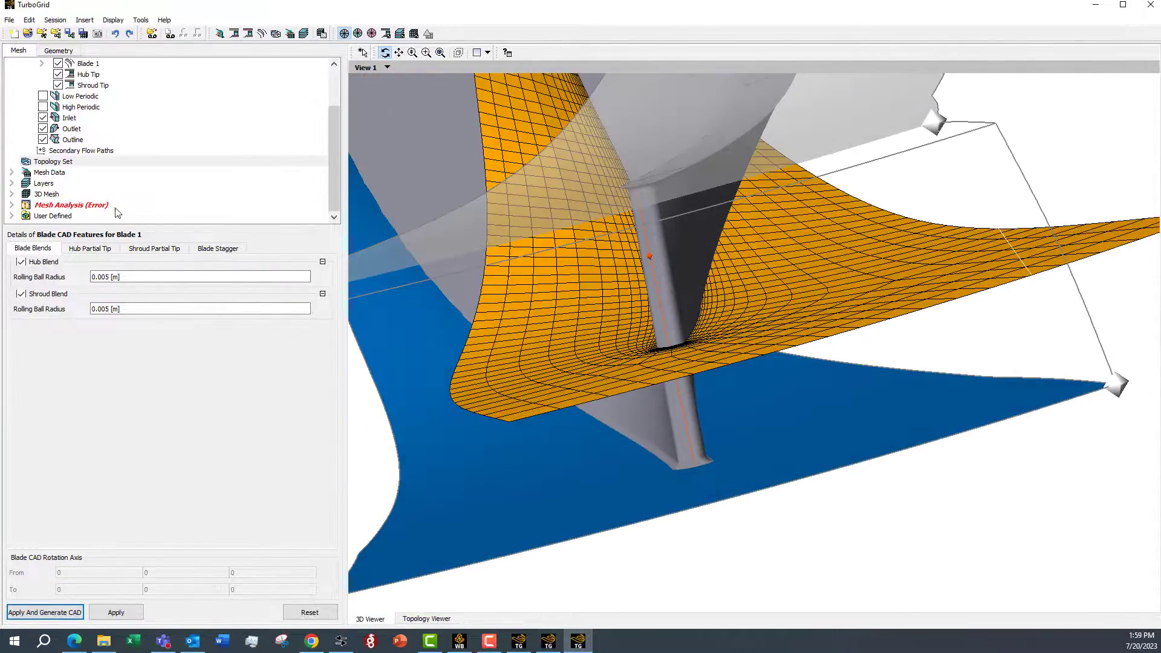
click(12, 205)
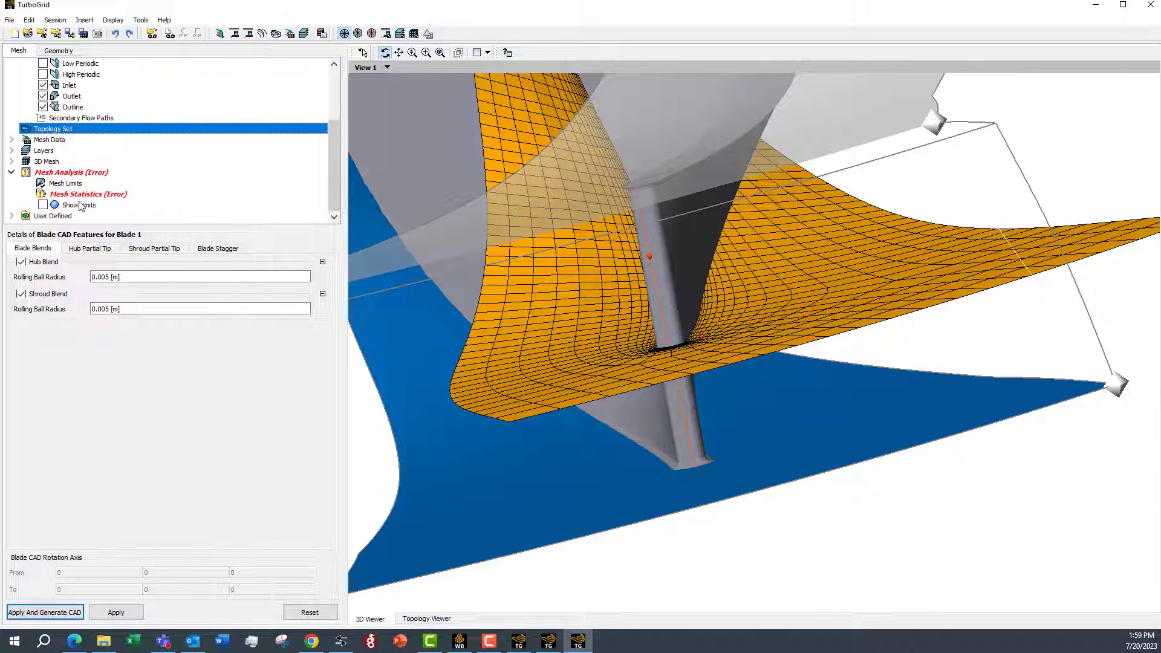
click(12, 161)
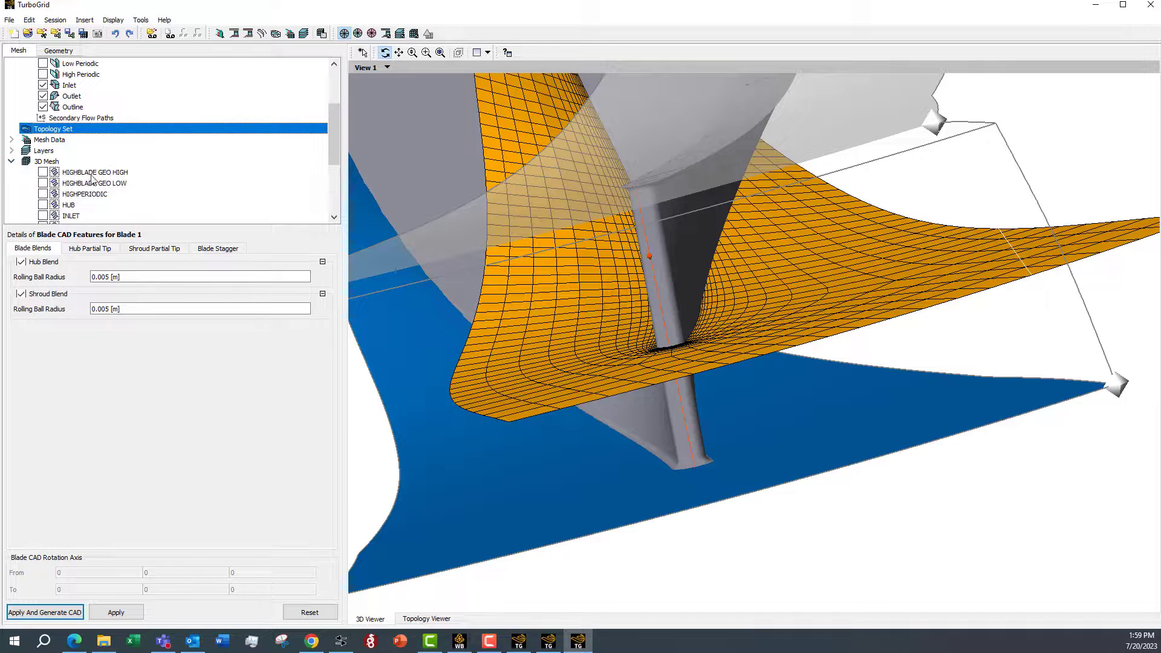
scroll(92, 178, down, 4)
Select Show Mesh and close in on the mesh along Blade 1's hub and shroud fillets.
click(68, 162)
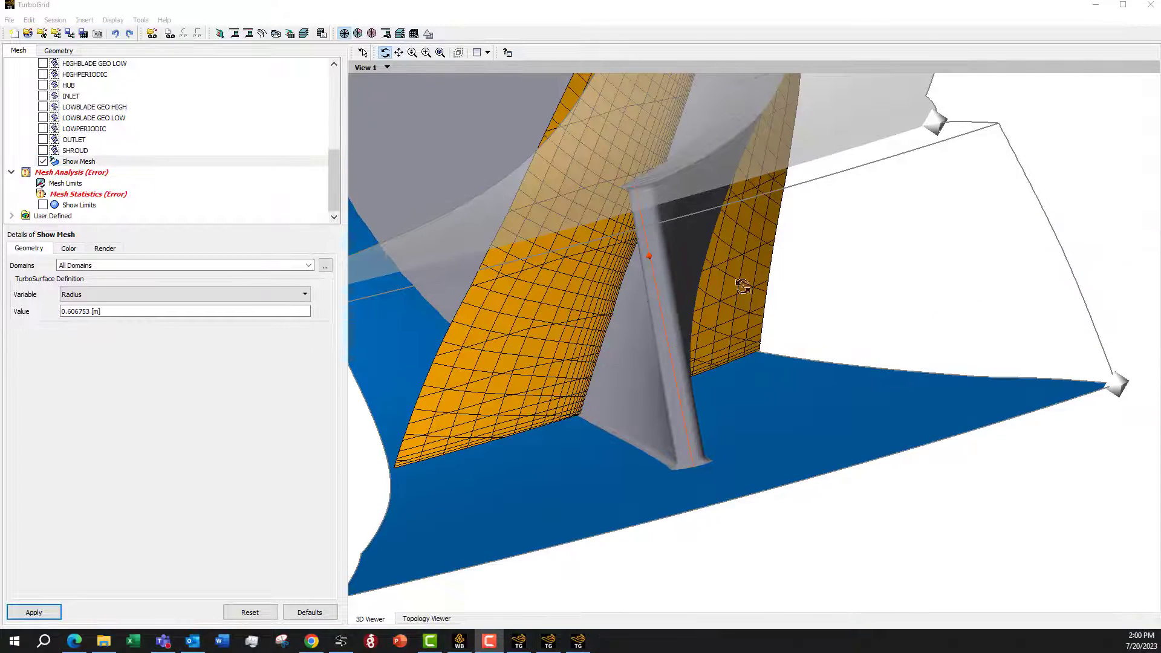
scroll(608, 390, up, 3)
scroll(607, 390, up, 5)
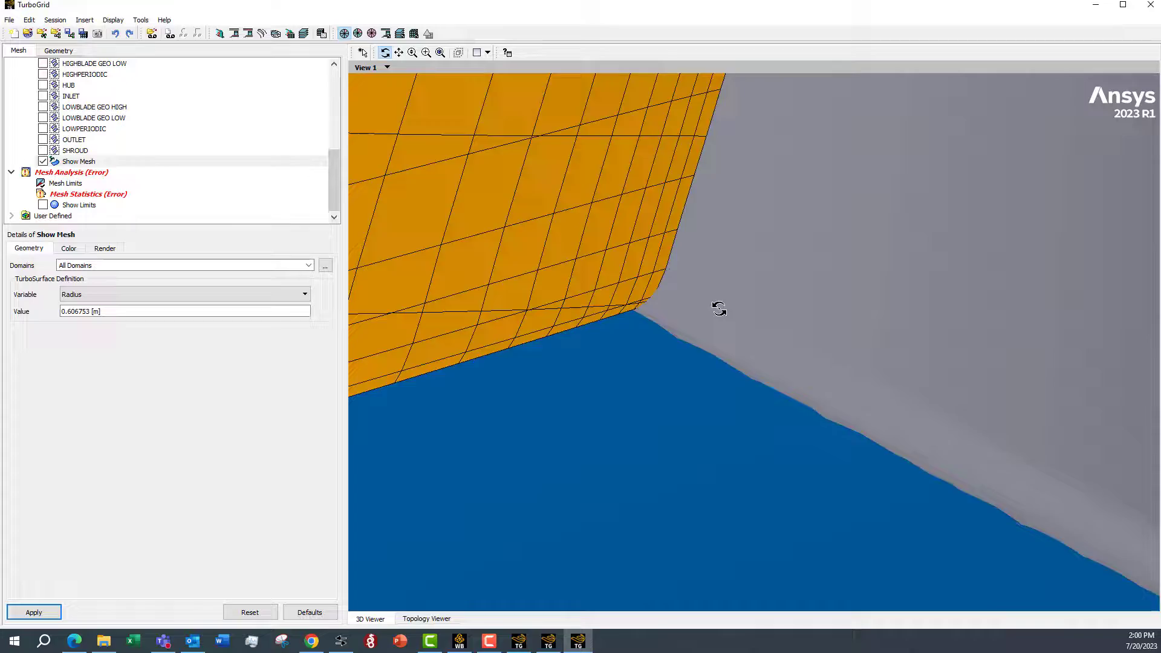
scroll(718, 309, up, 2)
drag(718, 308, 842, 365)
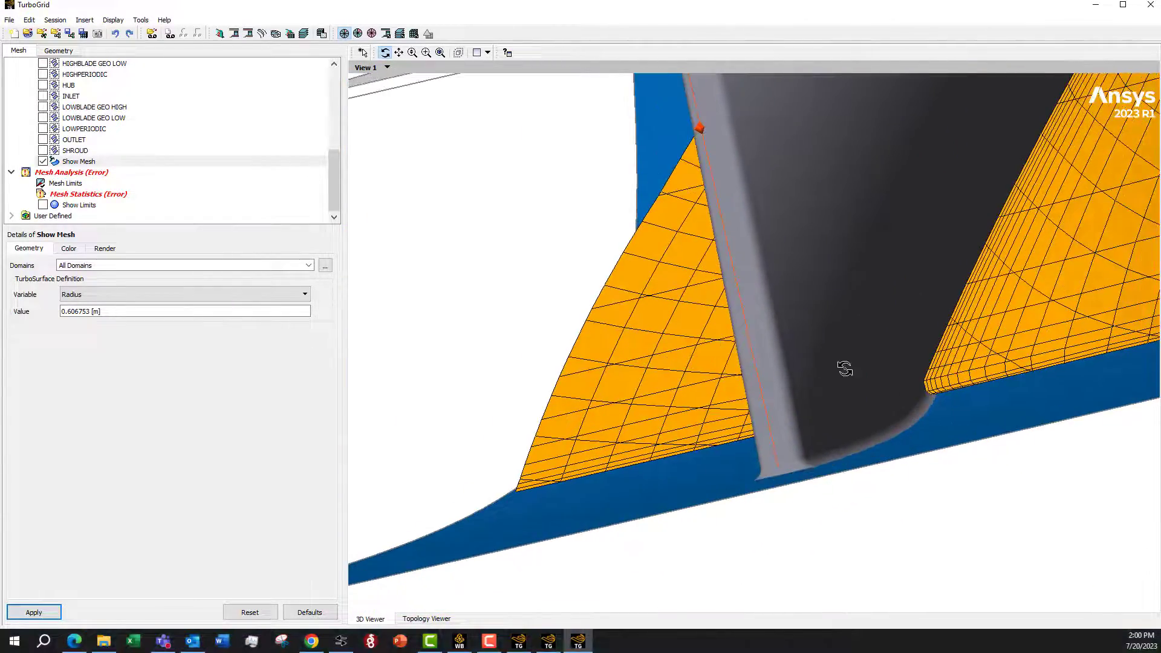
scroll(919, 409, up, 3)
drag(993, 365, 663, 350)
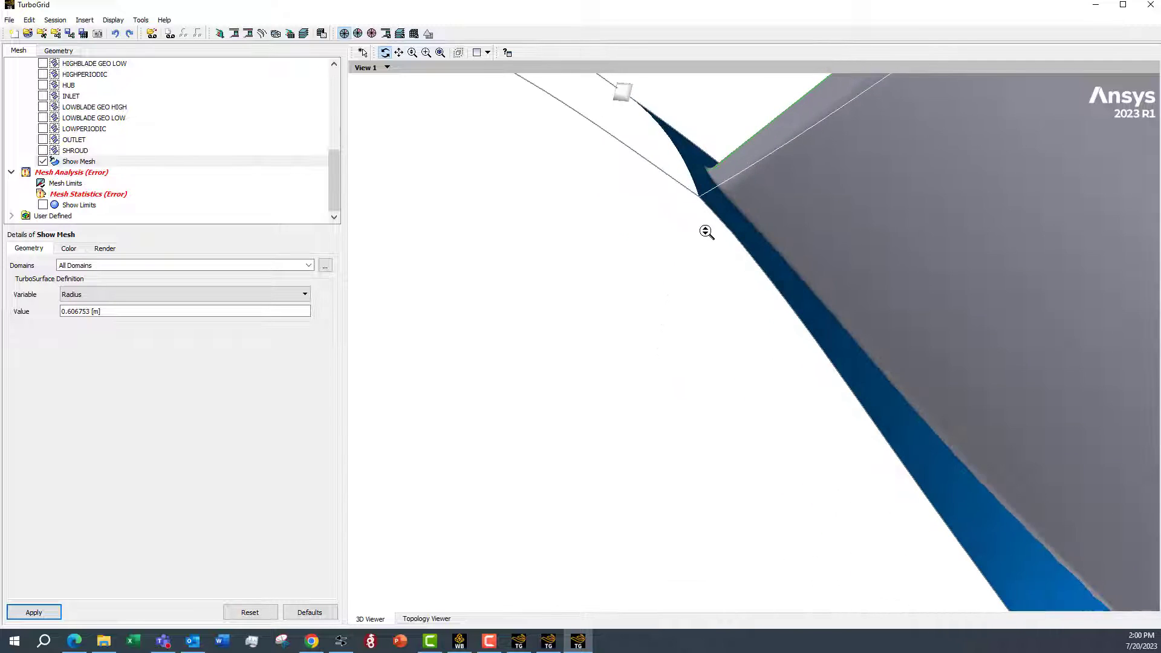
mouse_move(707, 231)
mouse_down()
mouse_move(741, 251)
mouse_move(743, 266)
mouse_move(772, 215)
mouse_move(620, 331)
mouse_up()
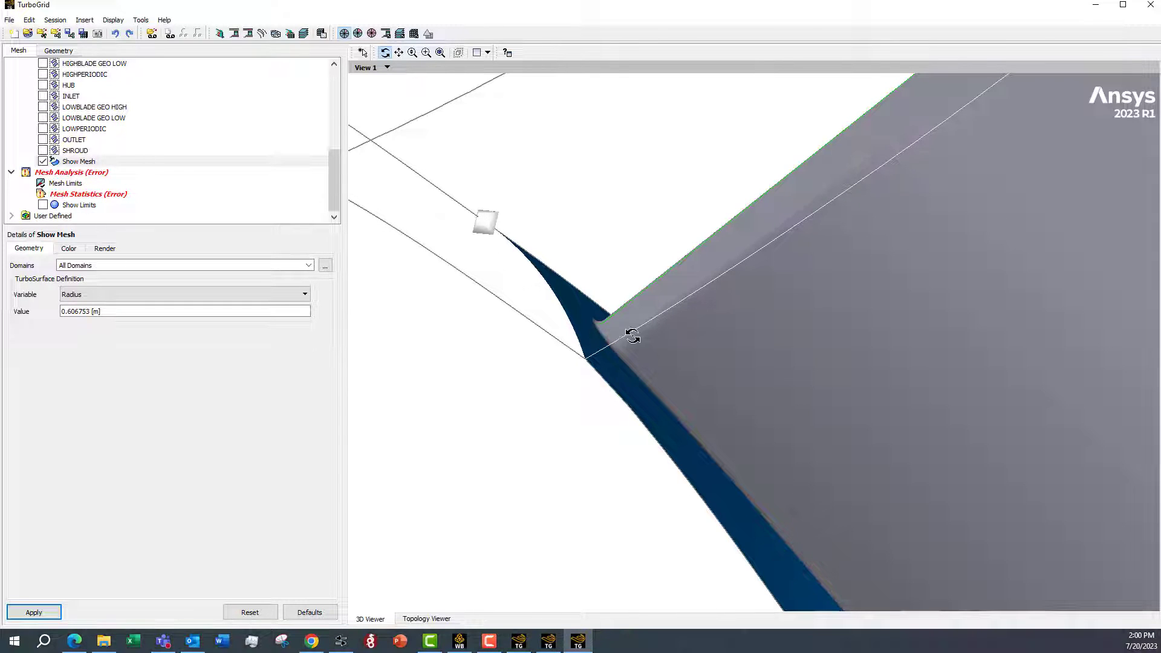
drag(614, 327, 592, 335)
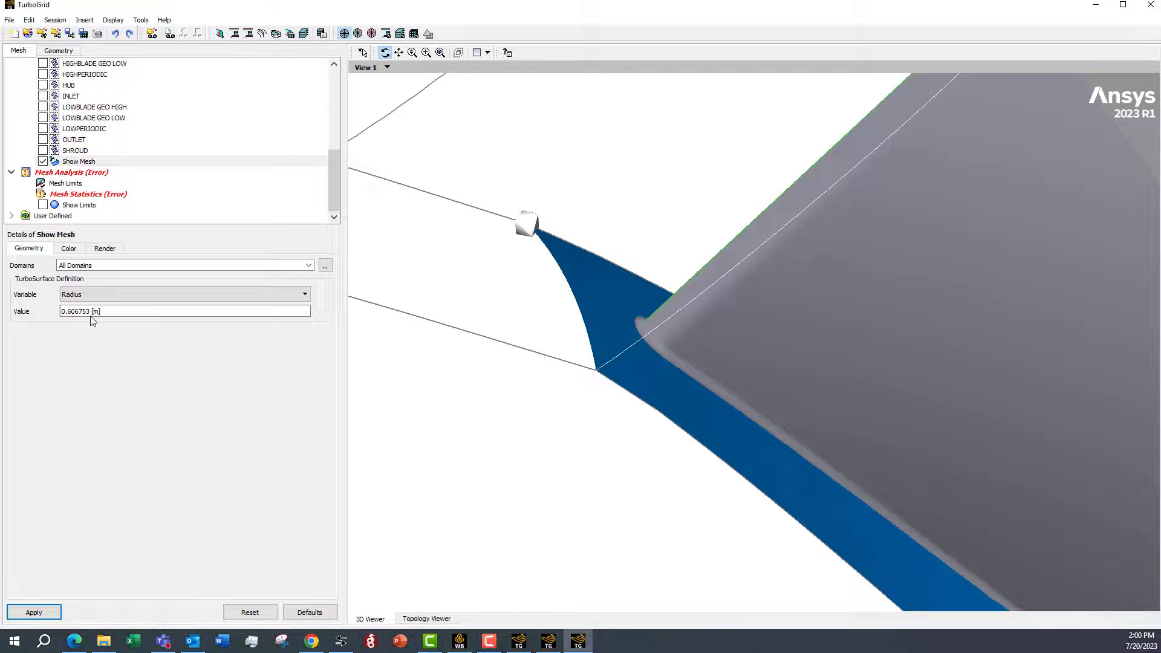